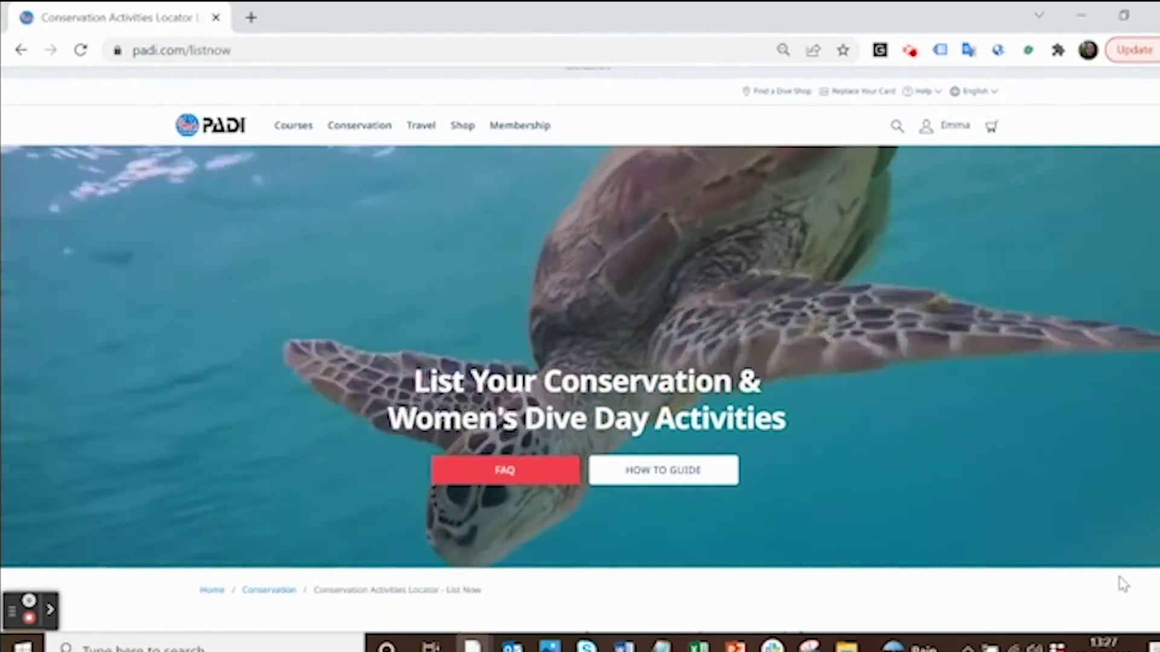
# - Sign in to the PADI account with the account e-mail and password to reach the Test Dive Resort dashboard
pyautogui.scroll(-3, 1123, 585)
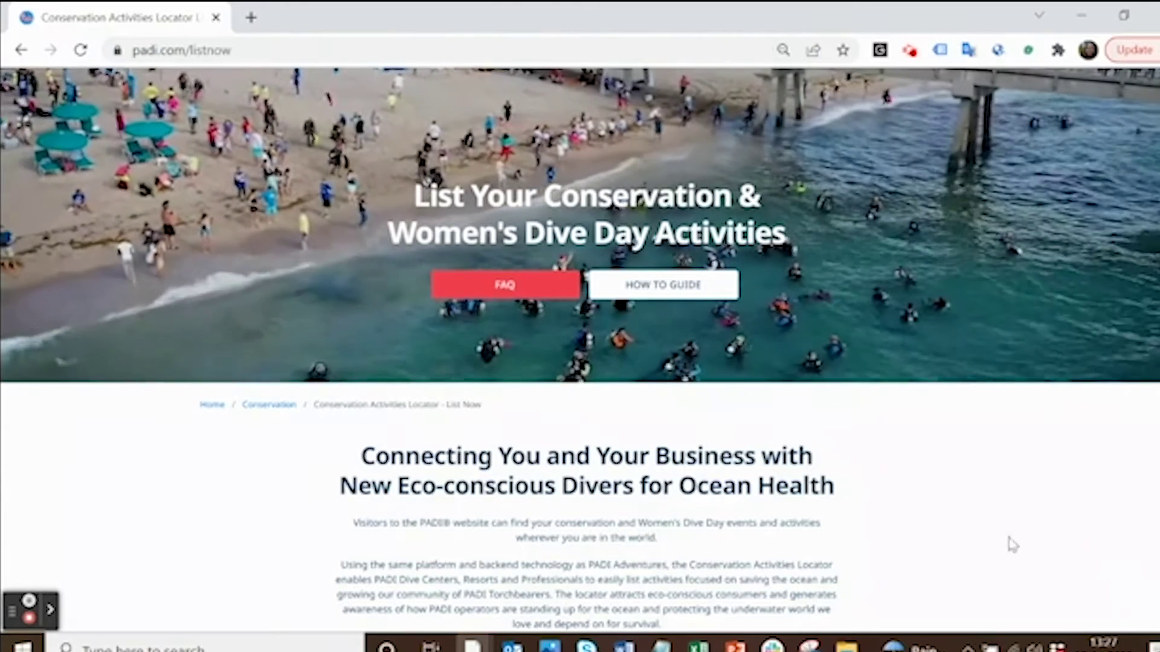
pyautogui.scroll(-4, 903, 485)
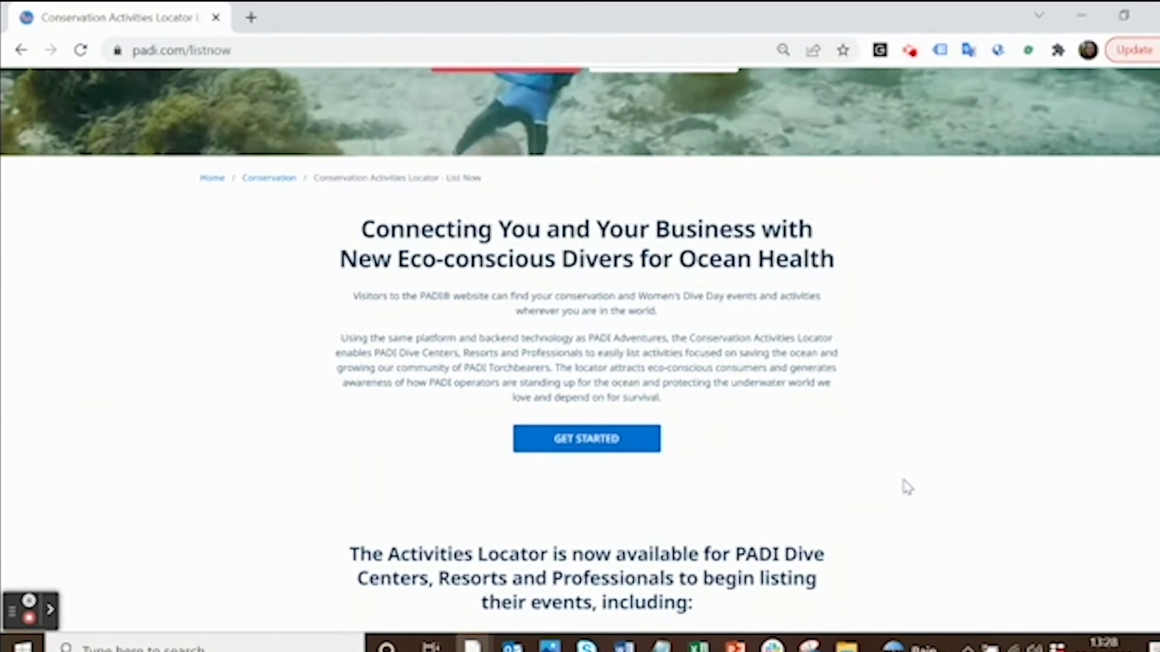
pyautogui.click(578, 452)
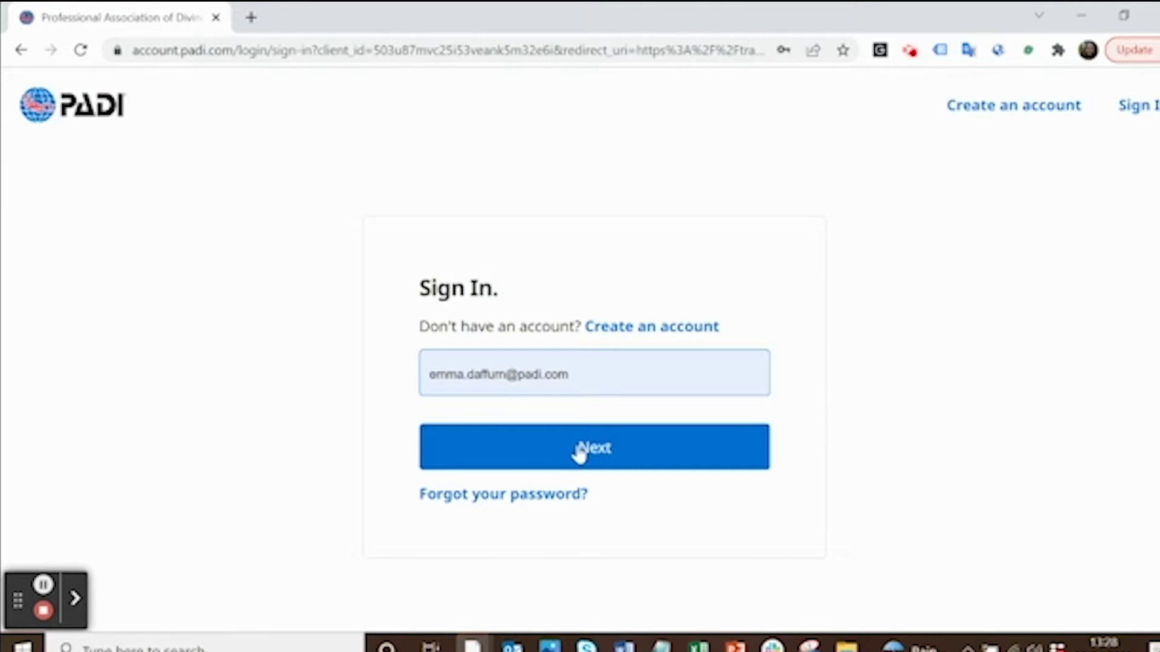
pyautogui.click(590, 454)
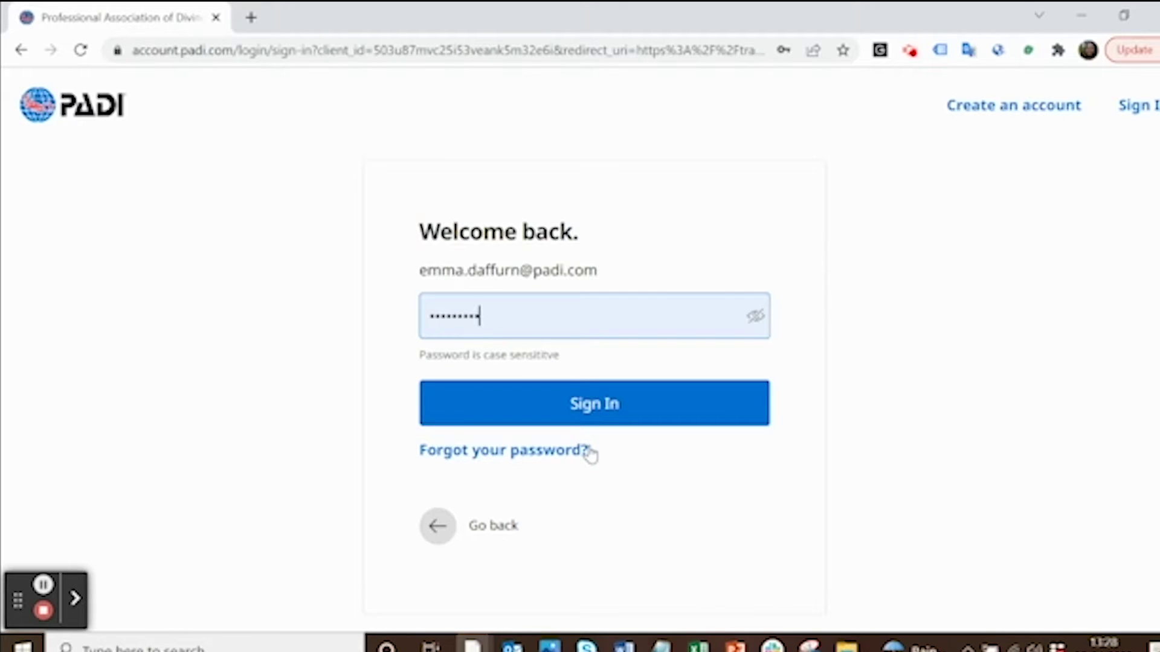
pyautogui.click(588, 402)
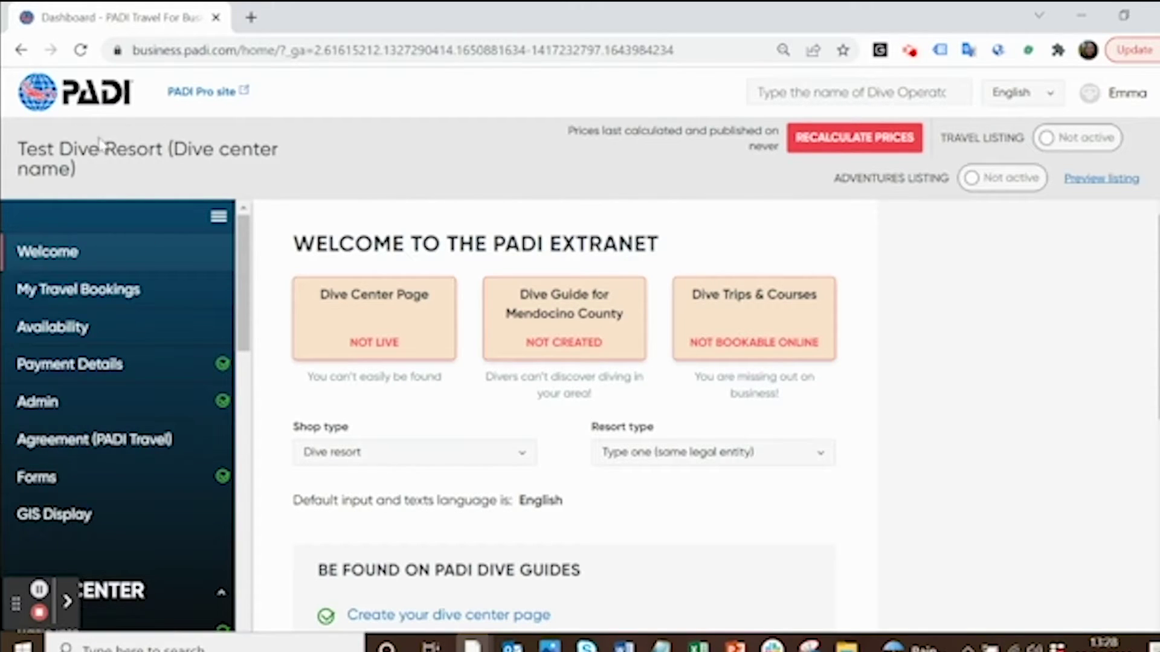
# - Open Activity Listings and start editing the Women's Dive Day Clean Up! listing
pyautogui.scroll(-3, 115, 456)
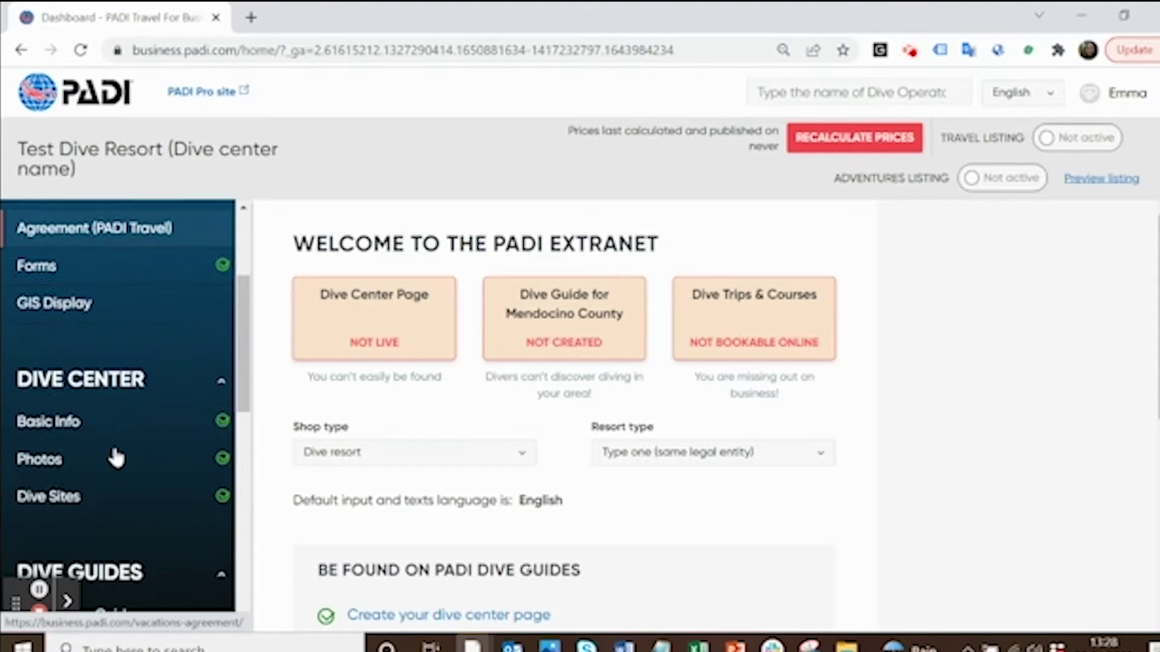
pyautogui.scroll(-4, 116, 458)
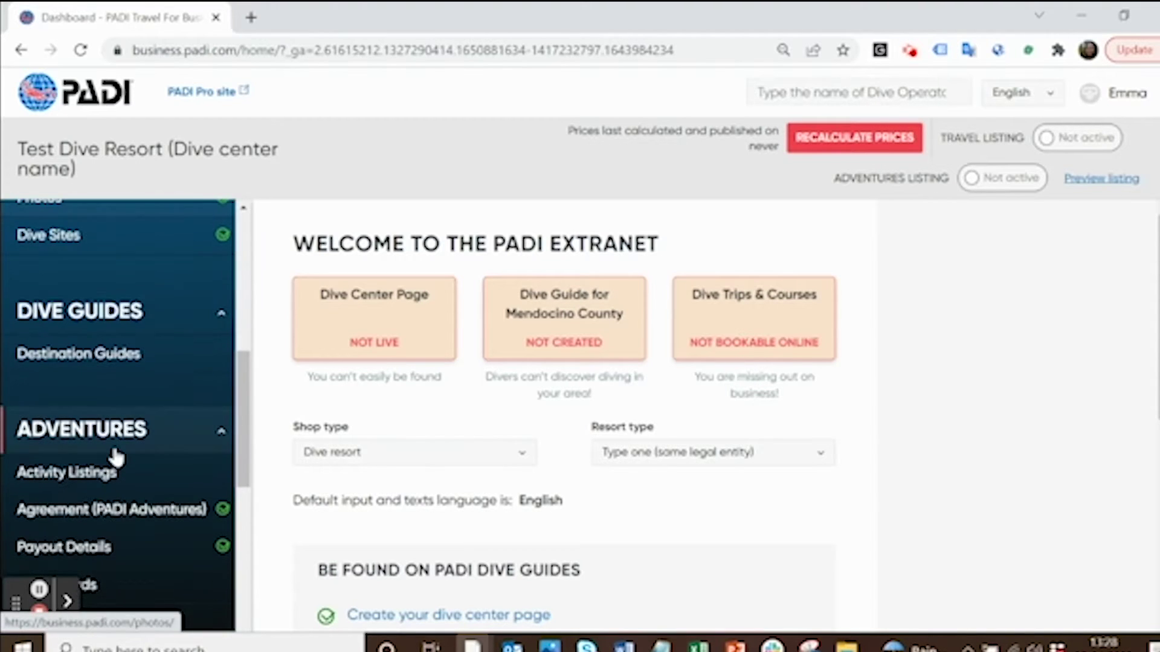
pyautogui.scroll(-1, 115, 447)
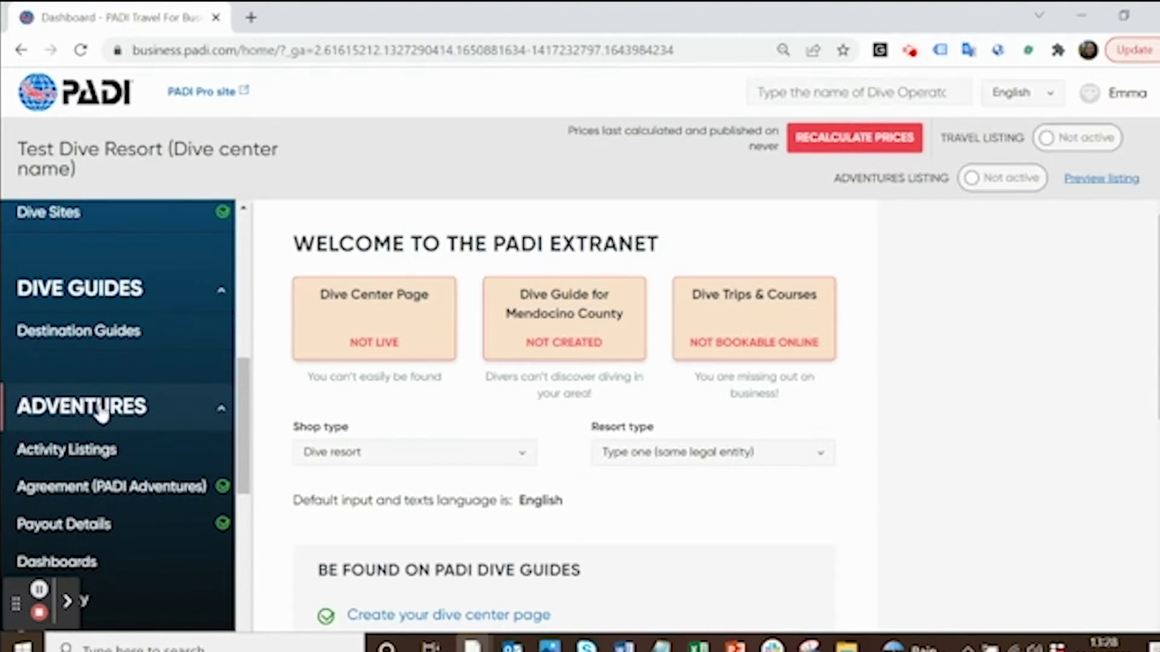
pyautogui.click(86, 464)
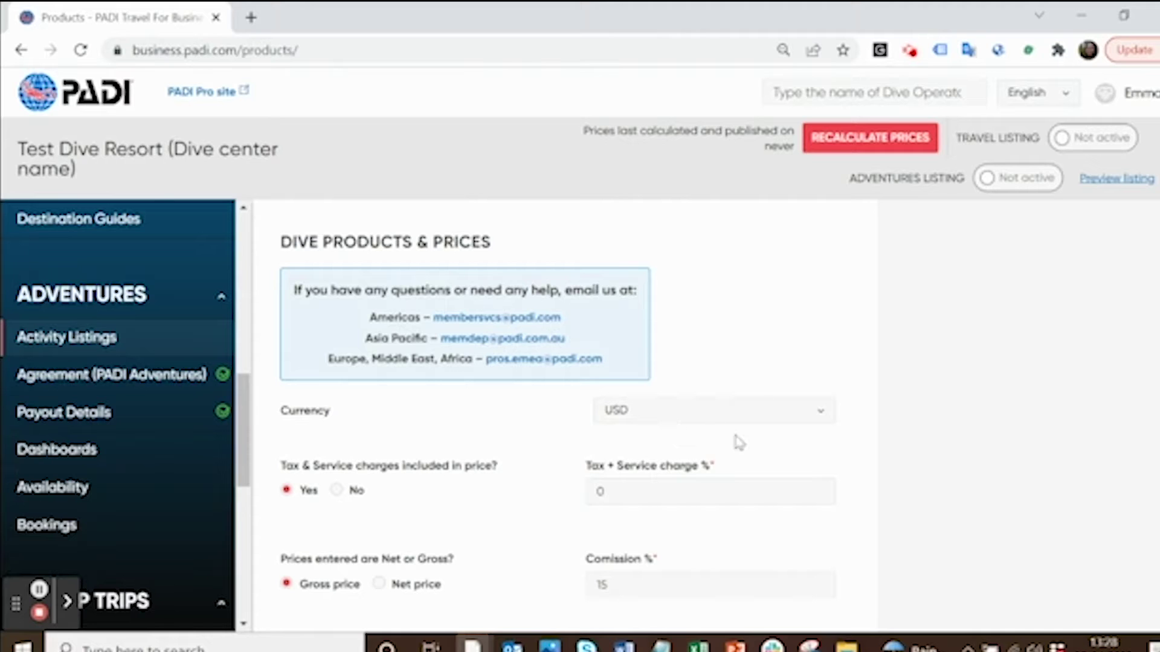
pyautogui.scroll(-8, 886, 430)
pyautogui.scroll(-14, 886, 431)
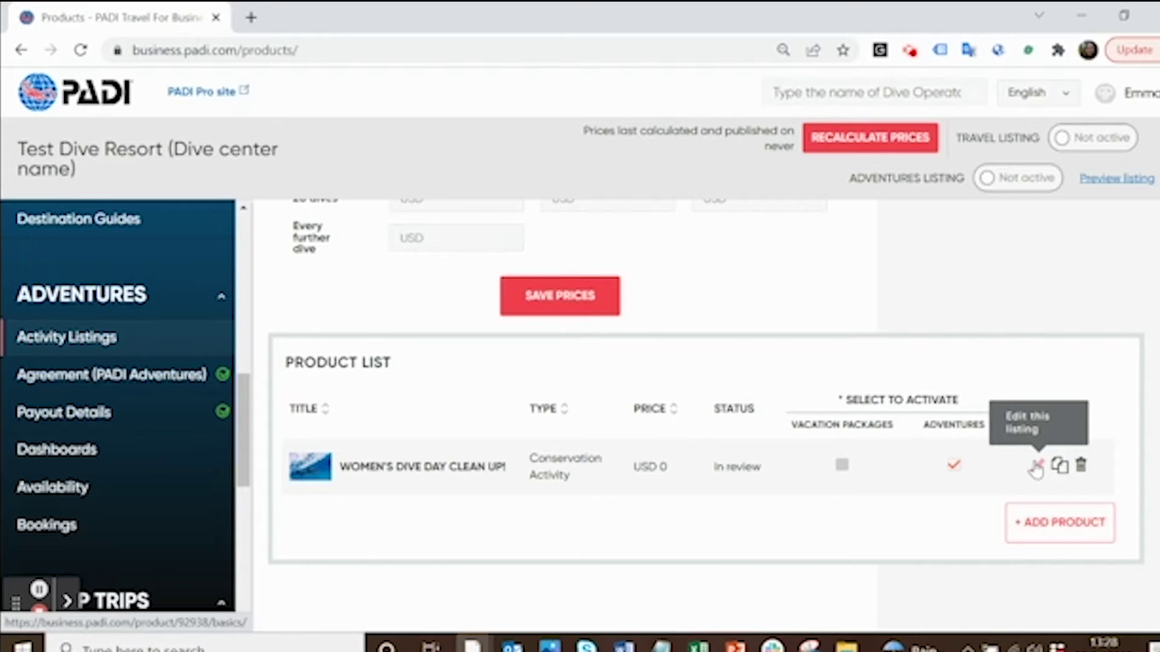
pyautogui.click(1036, 468)
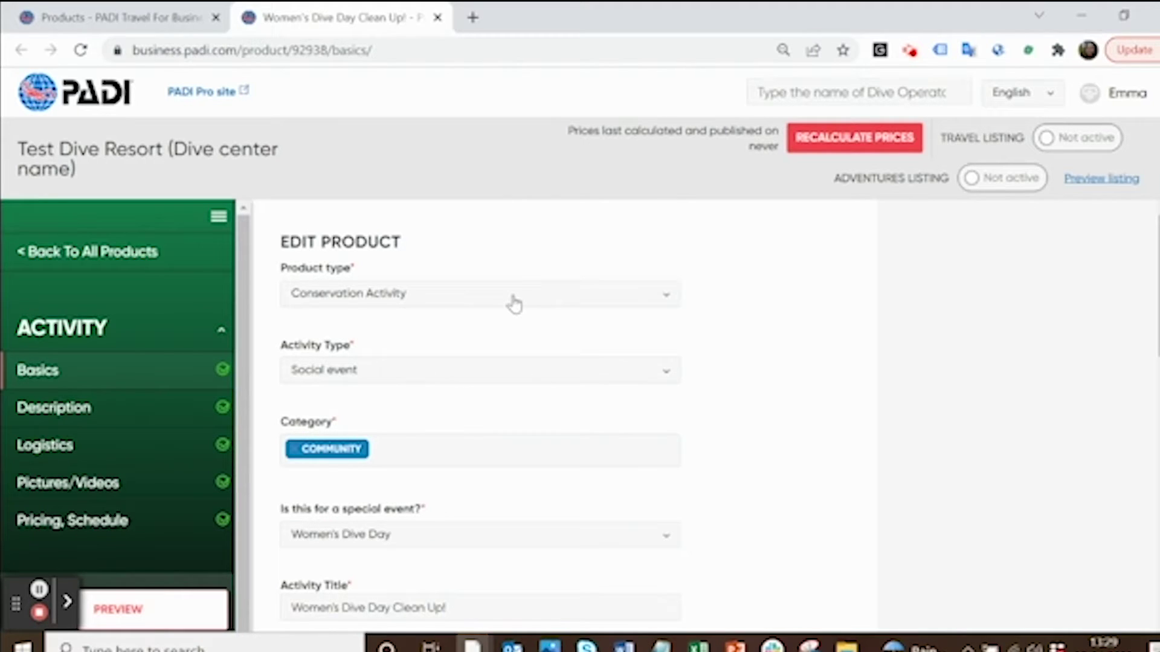
# - Keep Conservation Activity as product type and Social event as activity type, adding no category
pyautogui.click(514, 304)
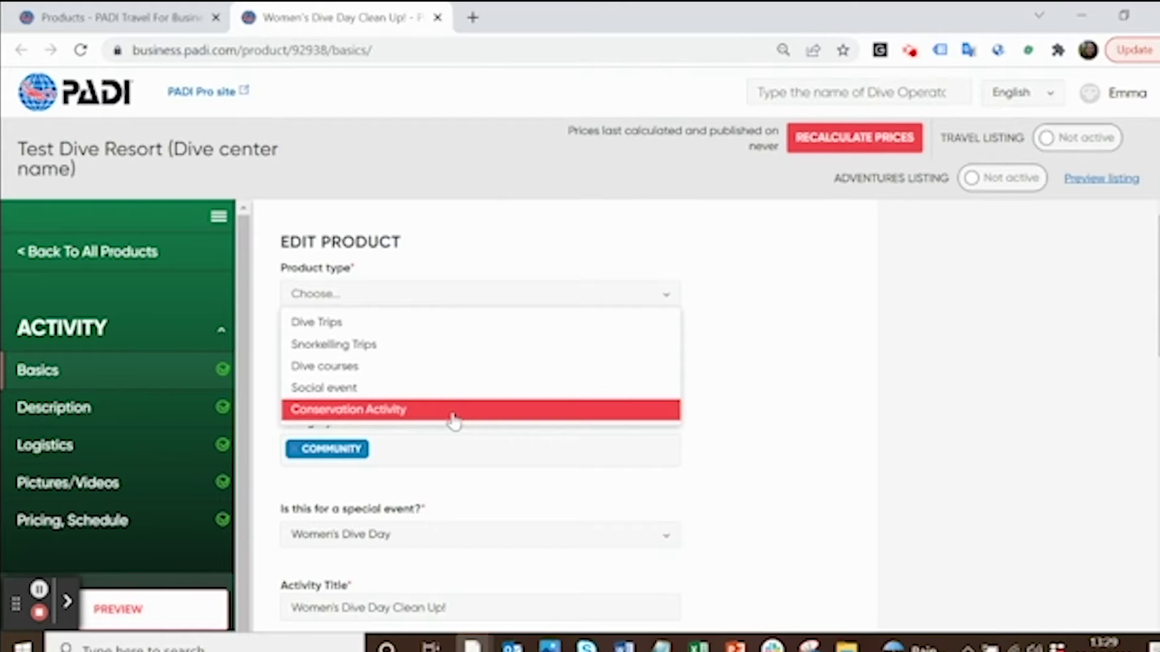
pyautogui.click(454, 411)
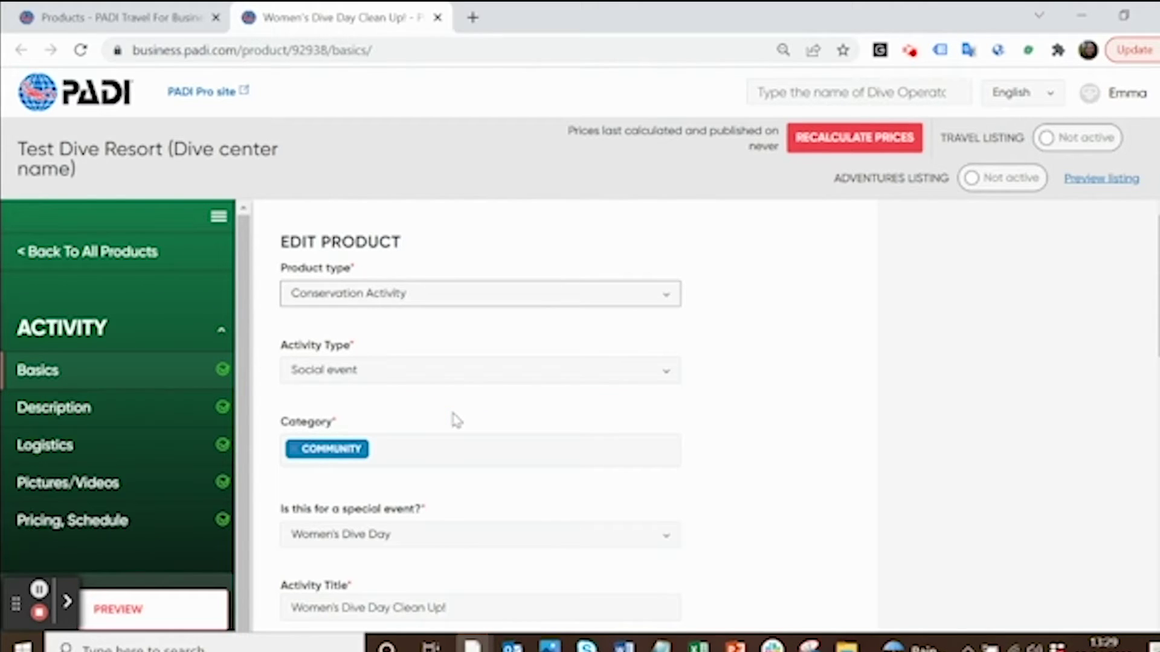
pyautogui.click(564, 381)
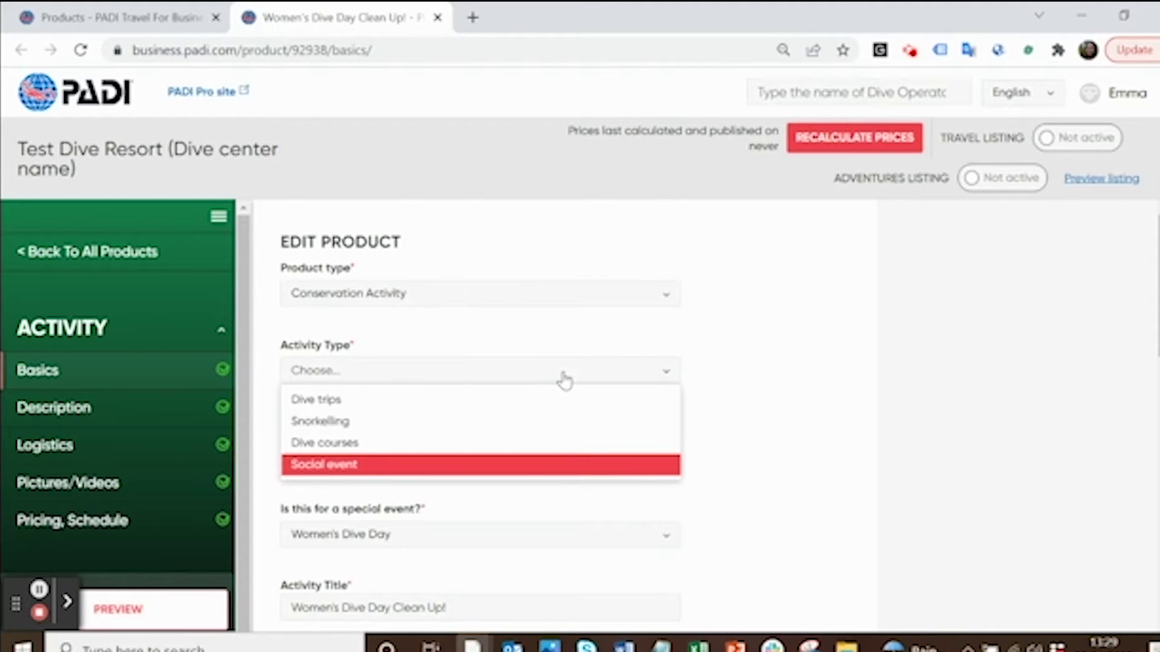
pyautogui.press('Return')
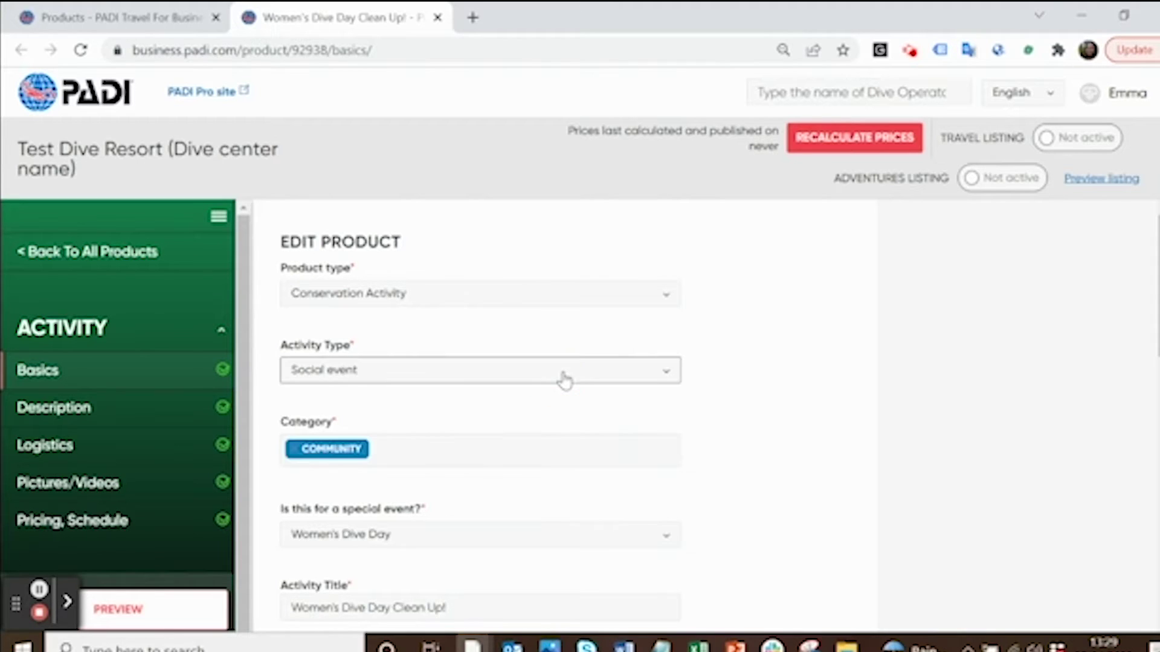
pyautogui.click(413, 452)
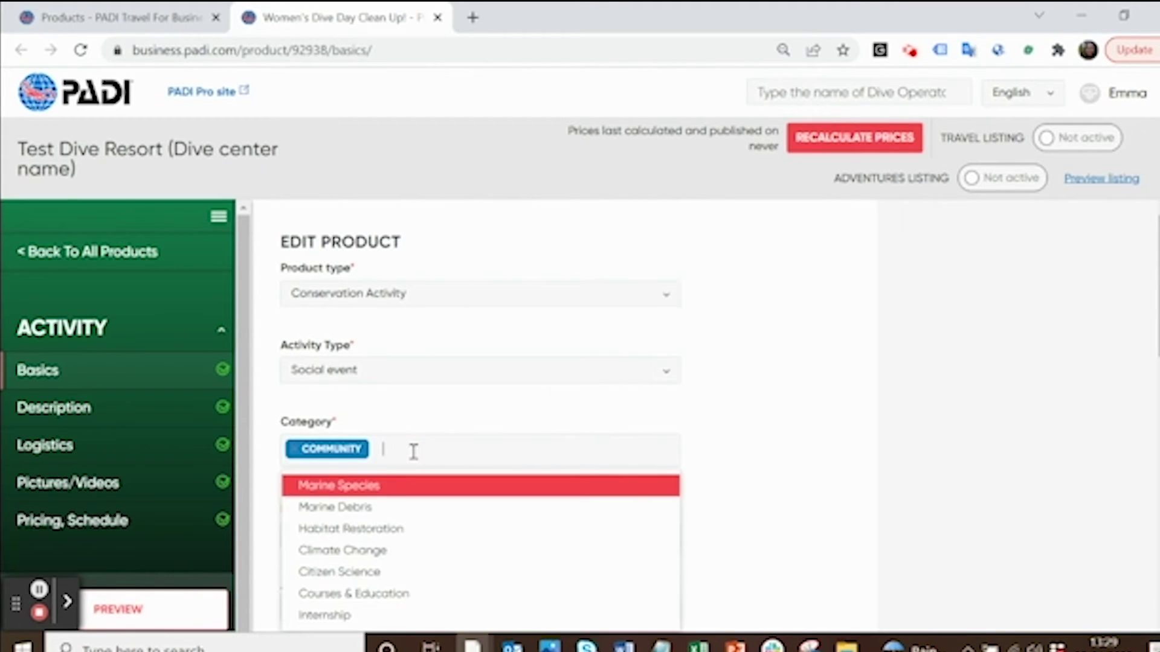
pyautogui.click(761, 457)
# - Review the rest of the Basics form and save it
pyautogui.scroll(-4, 763, 458)
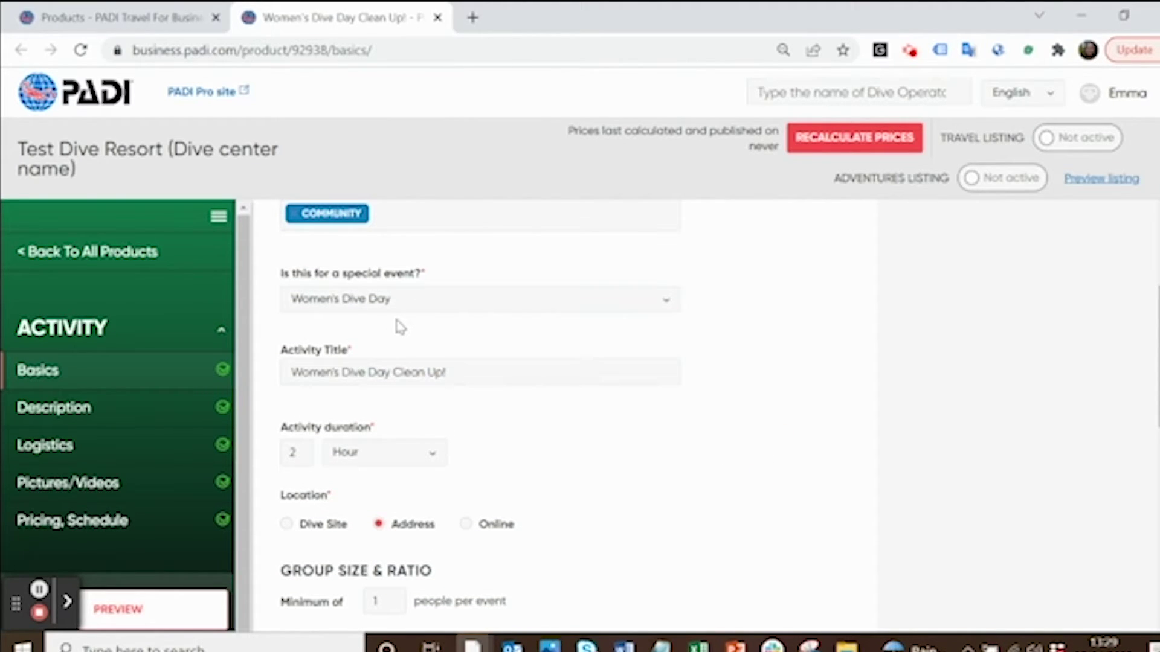
pyautogui.scroll(-3, 541, 481)
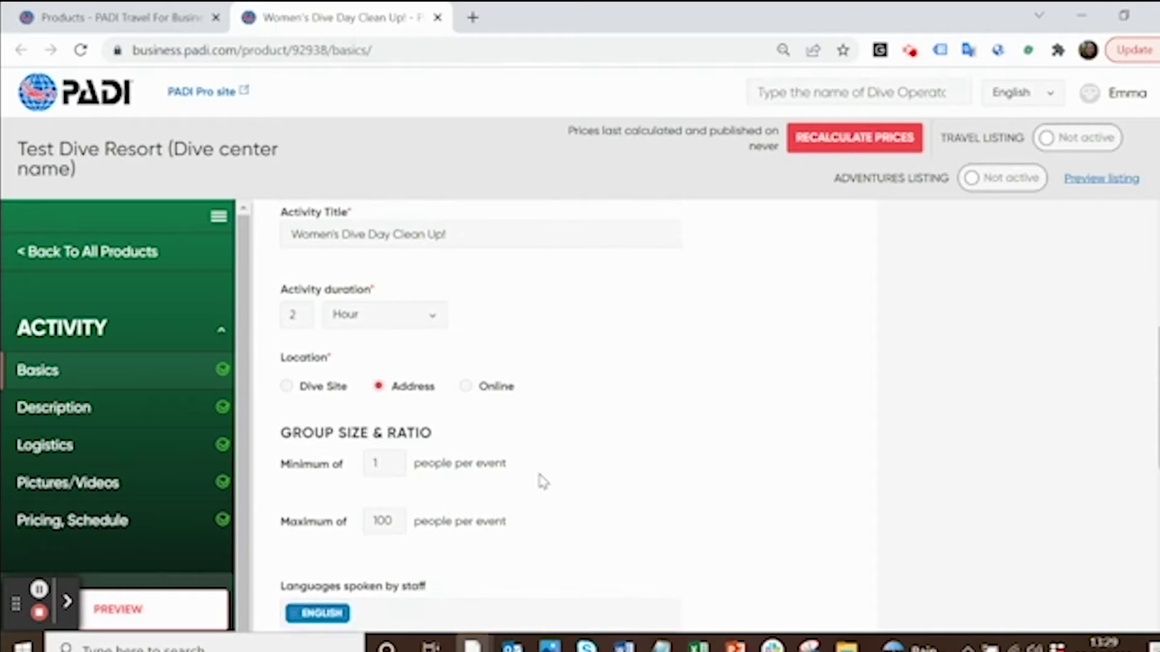
pyautogui.scroll(-2, 656, 420)
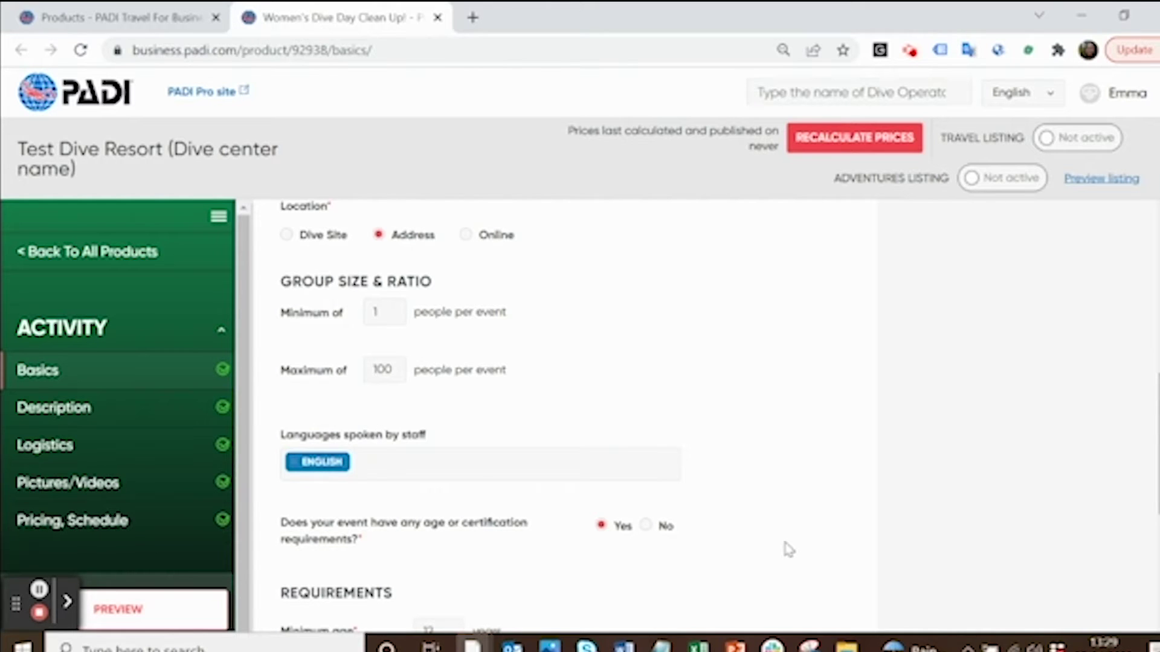
pyautogui.scroll(-6, 784, 548)
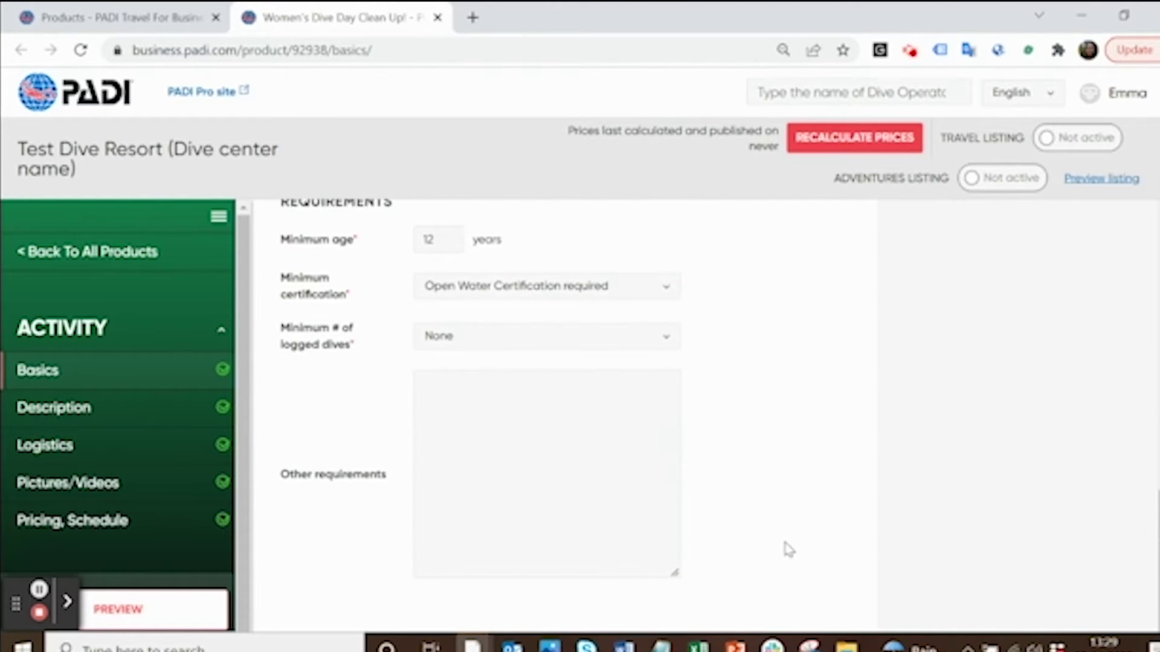
pyautogui.scroll(-2, 788, 549)
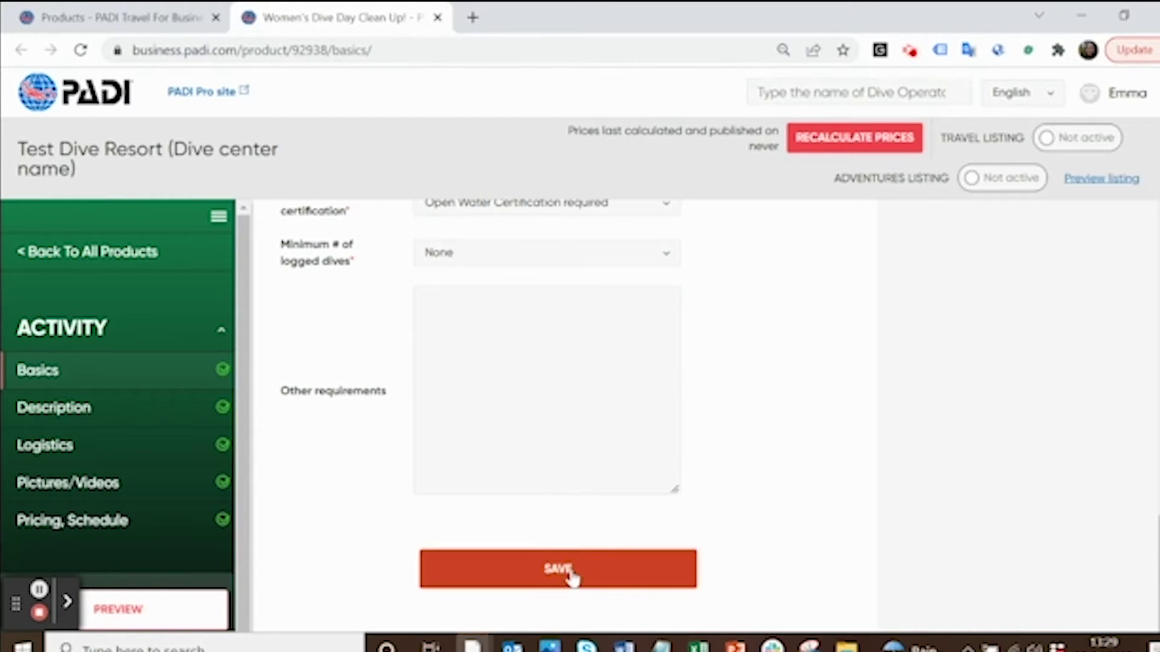
pyautogui.click(571, 577)
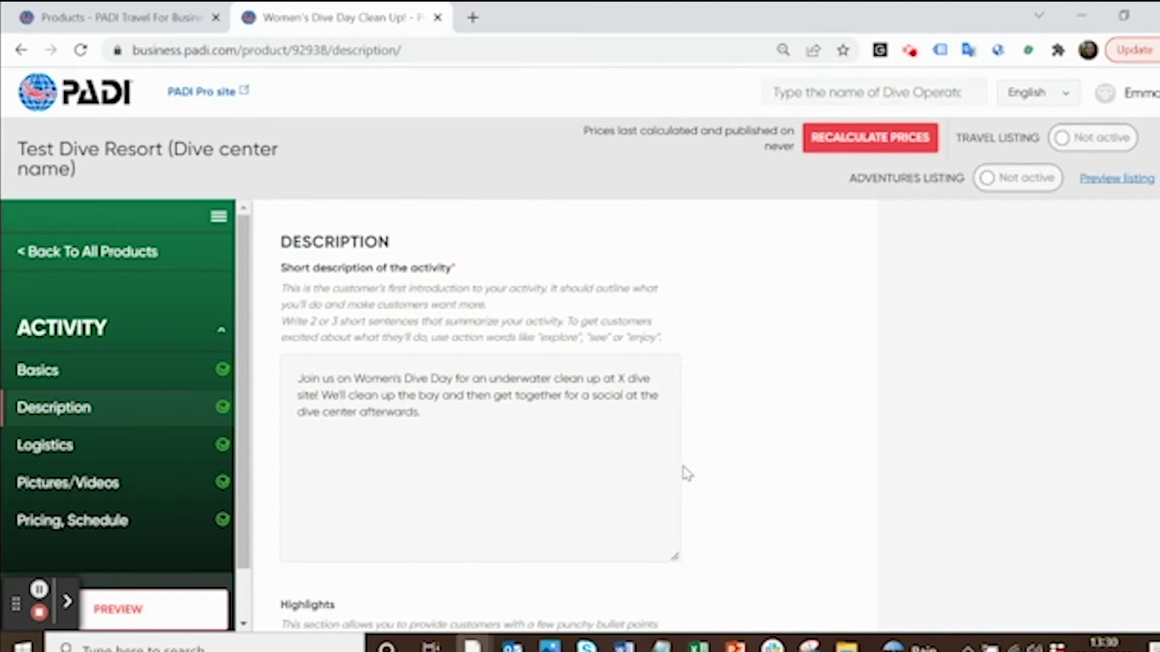
# - Check the highlights and the Dive Against Debris and Women's Dive Day keywords, then save the Description
pyautogui.scroll(-2, 687, 475)
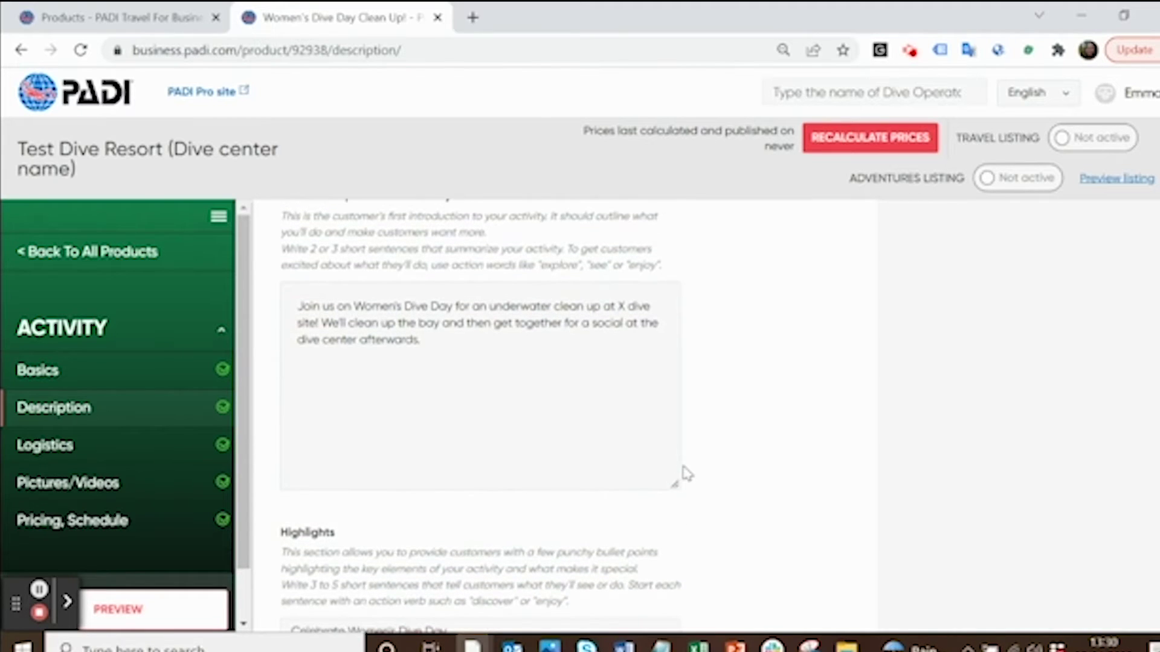
pyautogui.scroll(-4, 687, 474)
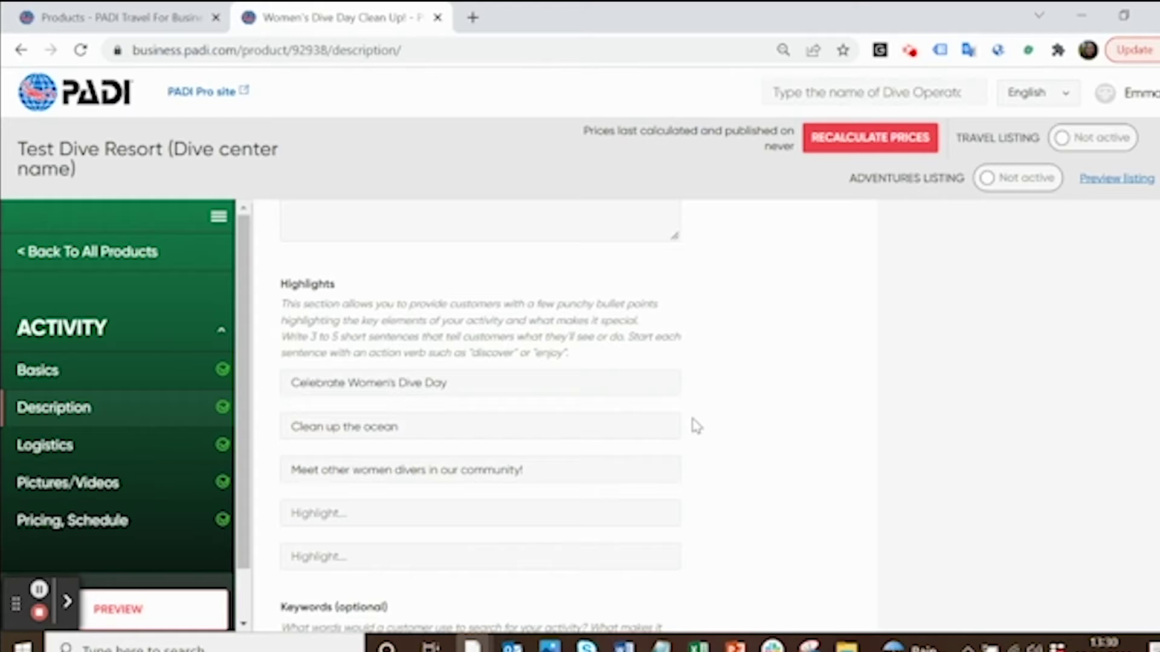
pyautogui.scroll(-2, 697, 427)
pyautogui.scroll(-3, 696, 427)
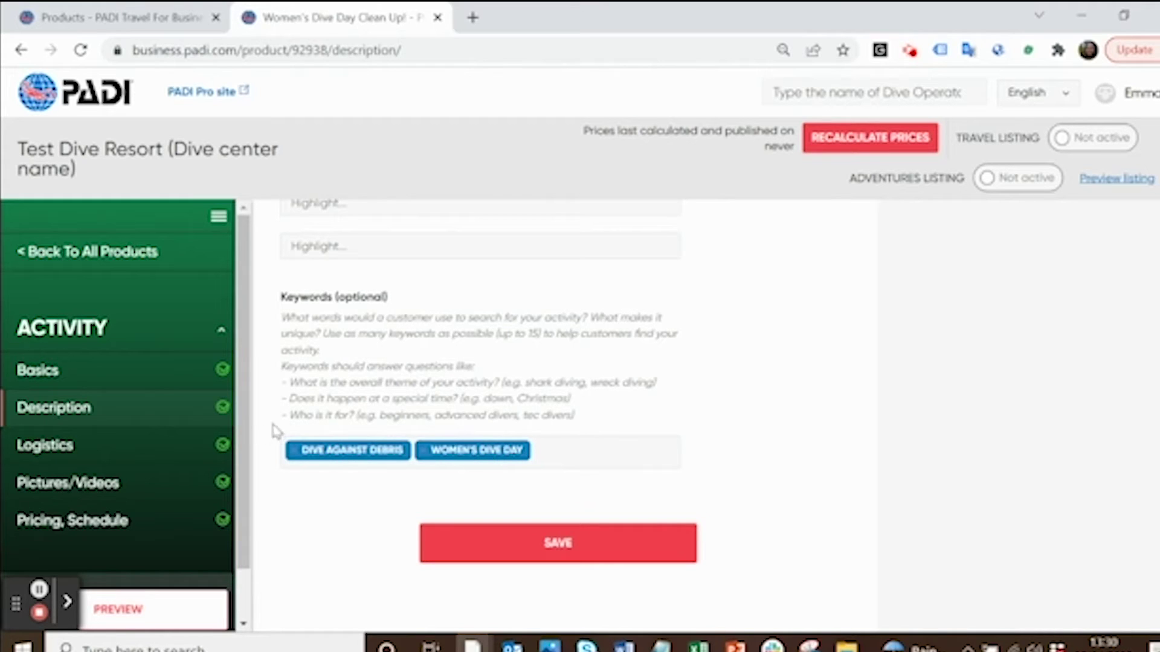
pyautogui.click(601, 559)
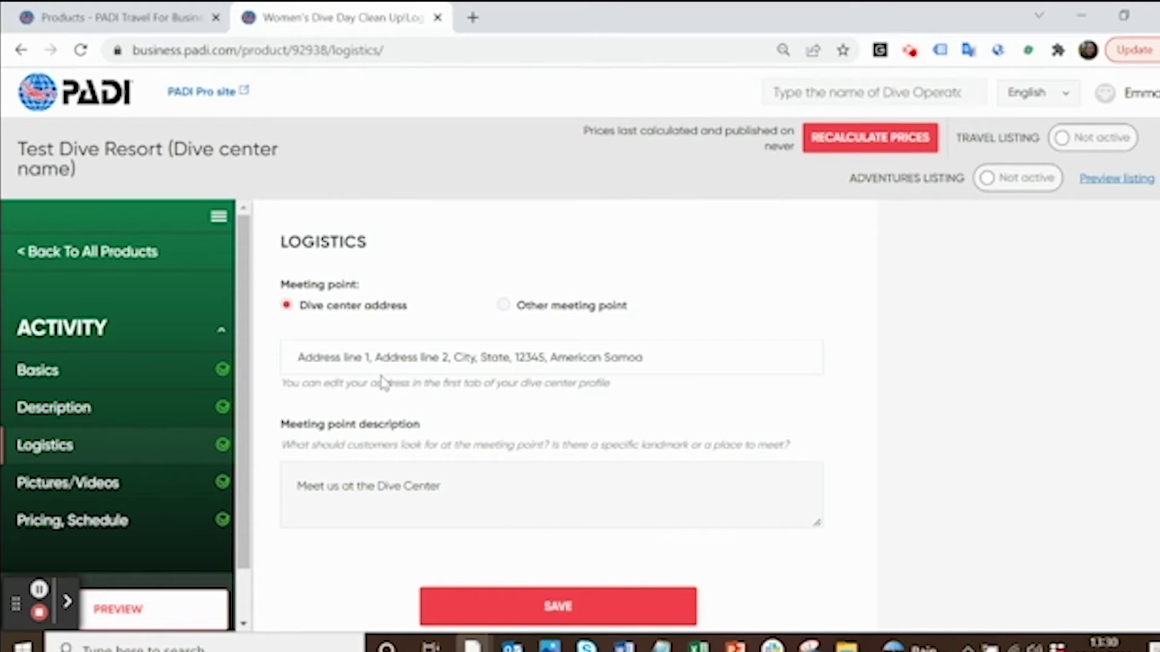
# - Keep the dive center address ('Meet us at the Dive Center') as meeting point and save Logistics
pyautogui.click(503, 305)
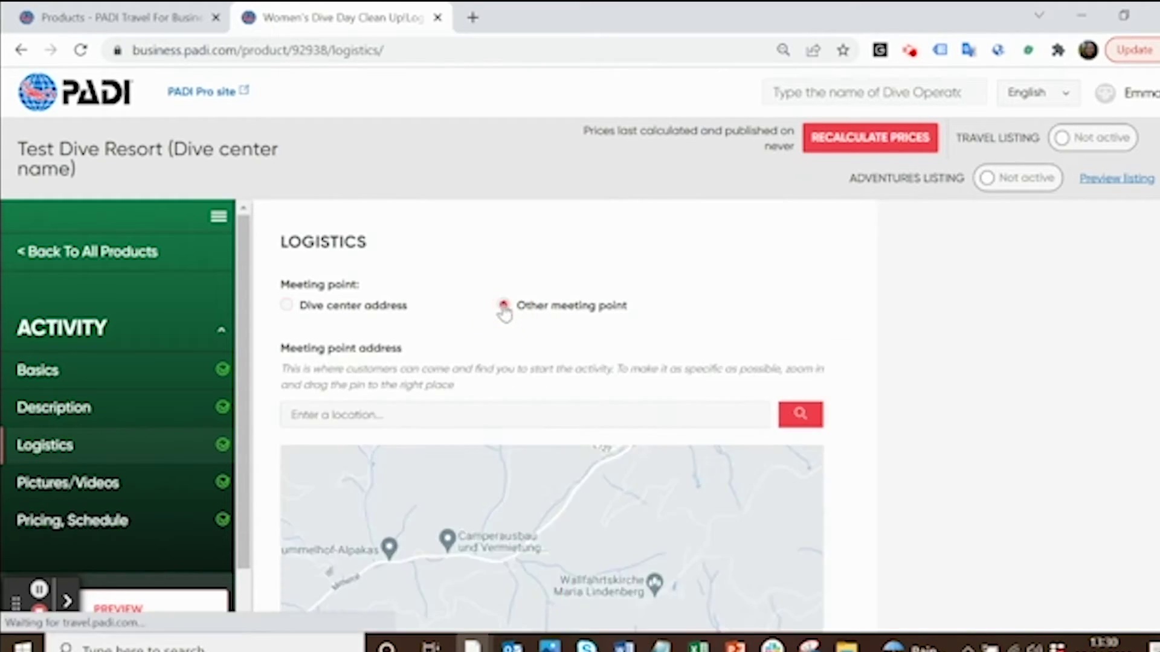
pyautogui.scroll(-4, 863, 420)
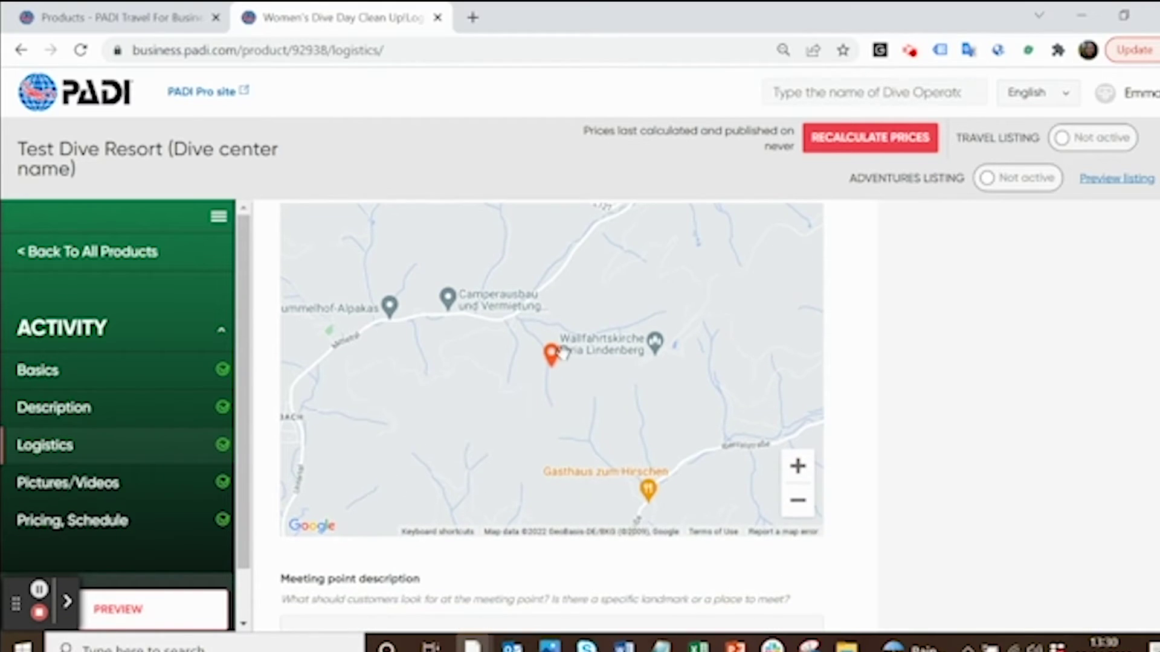
pyautogui.scroll(4, 863, 339)
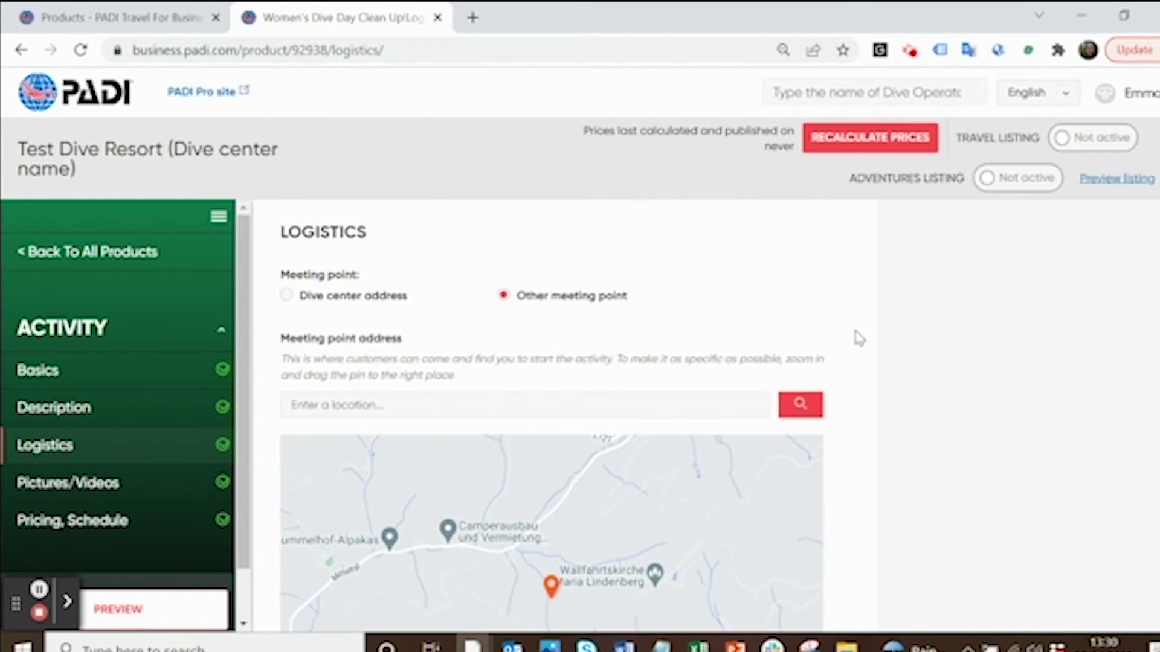
pyautogui.click(302, 300)
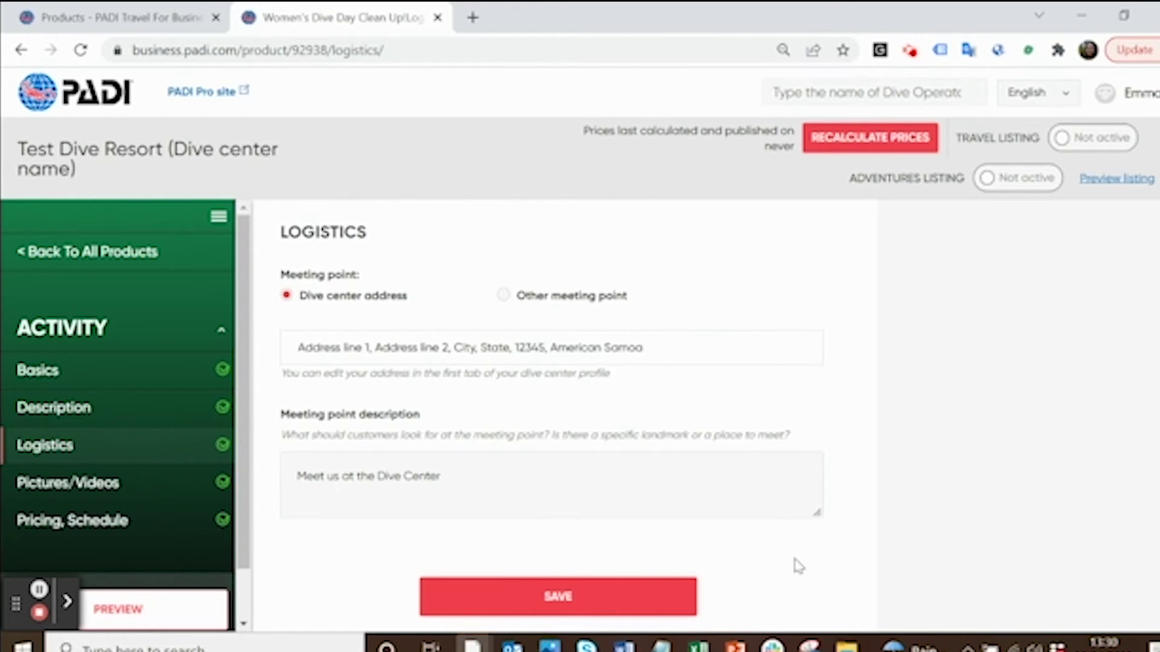
pyautogui.scroll(-1, 795, 564)
pyautogui.click(551, 548)
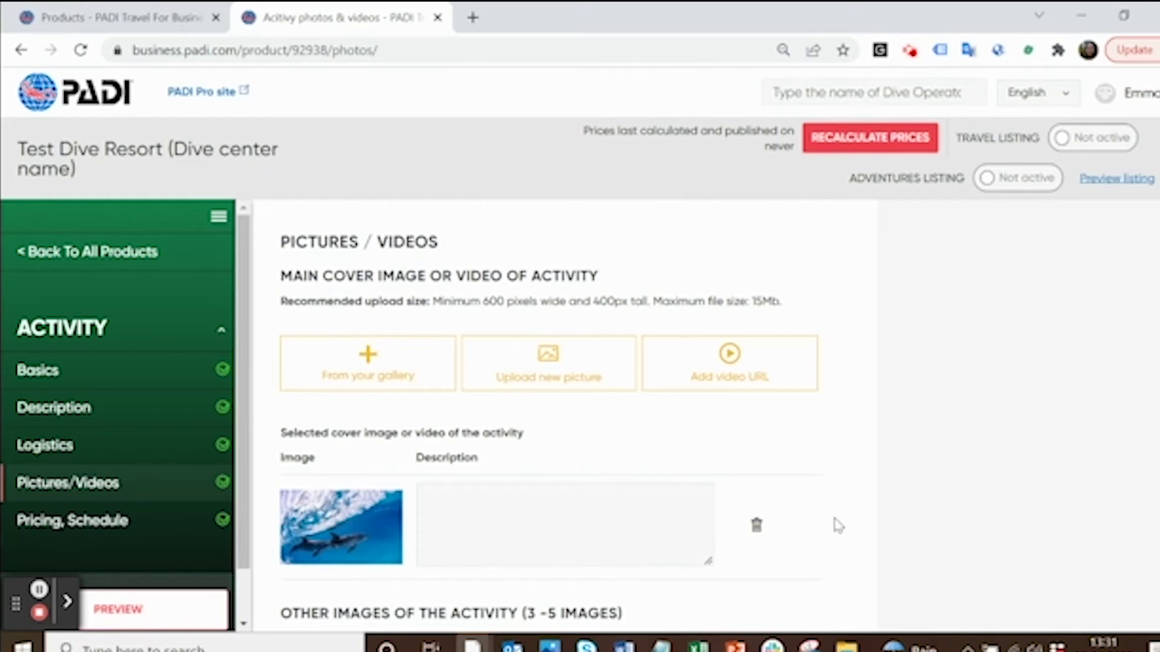
# - Confirm the dolphin cover image and ticked copyright certification, then save Pictures/Videos
pyautogui.scroll(-3, 837, 526)
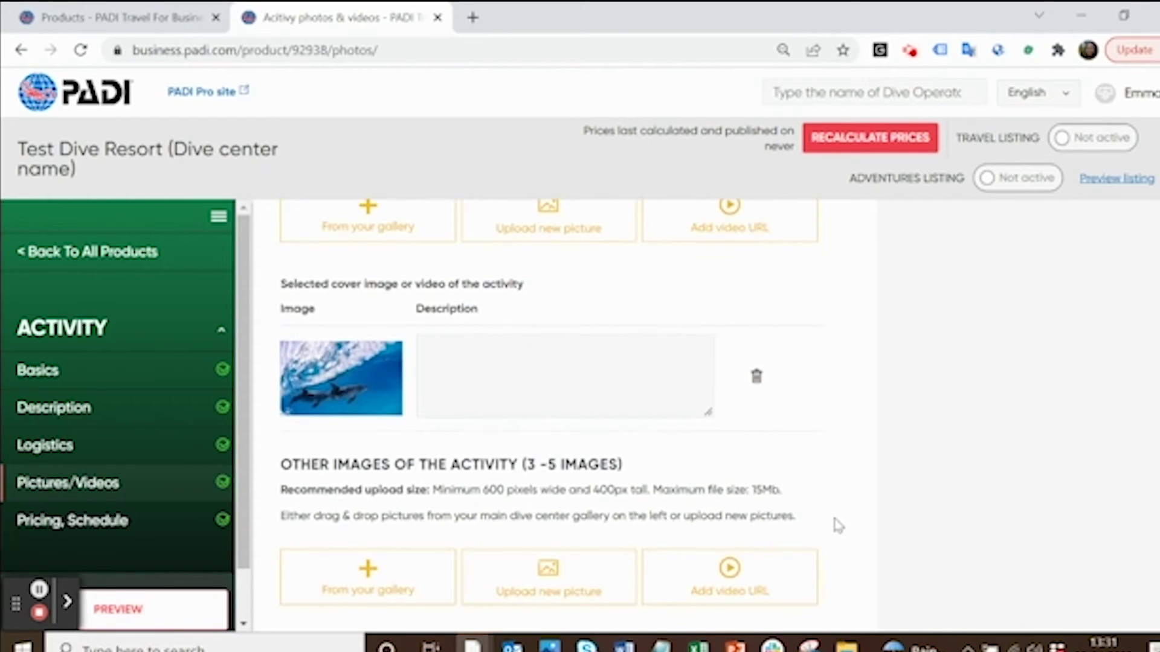
pyautogui.scroll(1, 837, 526)
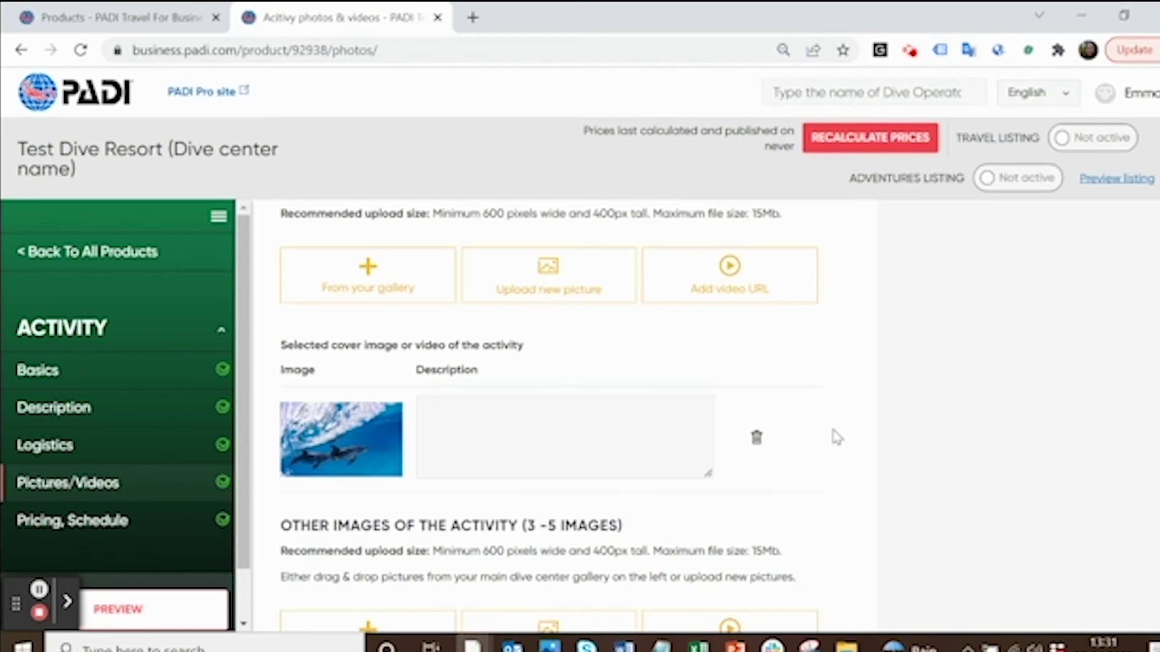
pyautogui.scroll(-1, 836, 436)
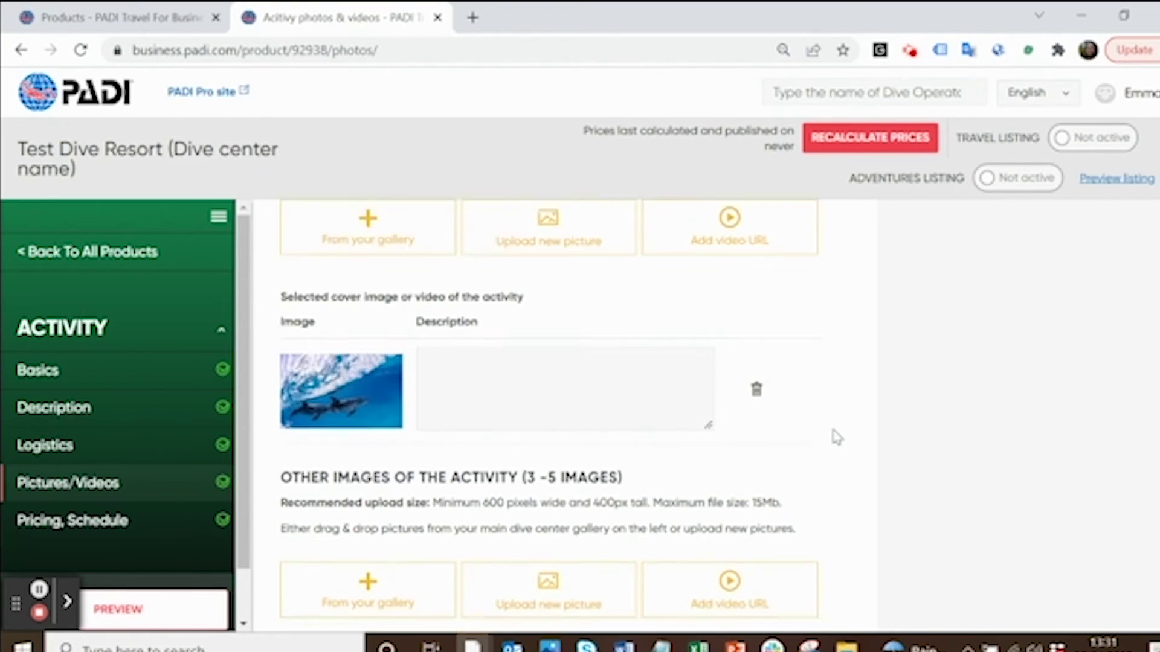
pyautogui.scroll(-5, 835, 435)
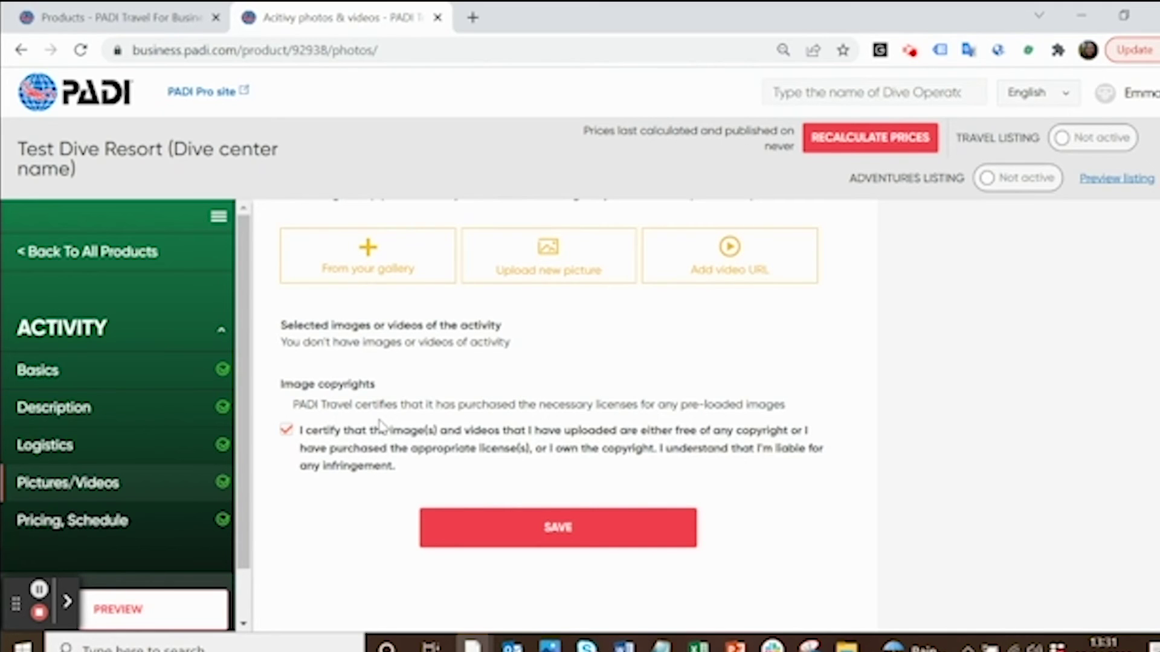
pyautogui.click(540, 532)
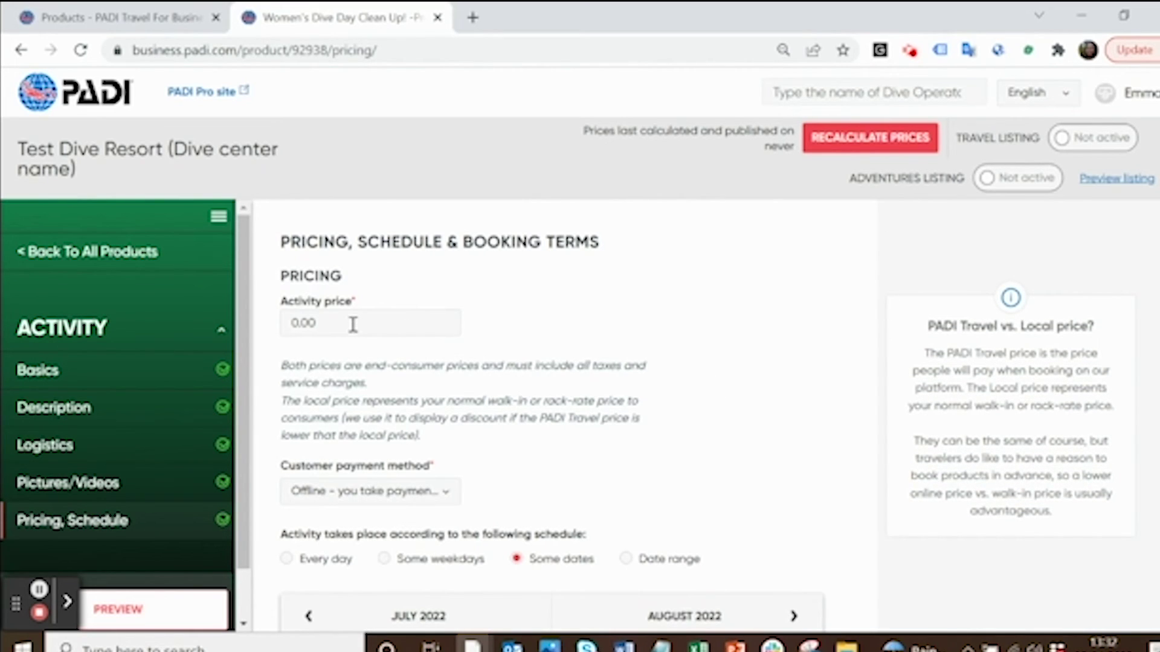
# - Set the customer payment method to offline payment taken by the dive center
pyautogui.scroll(-3, 738, 435)
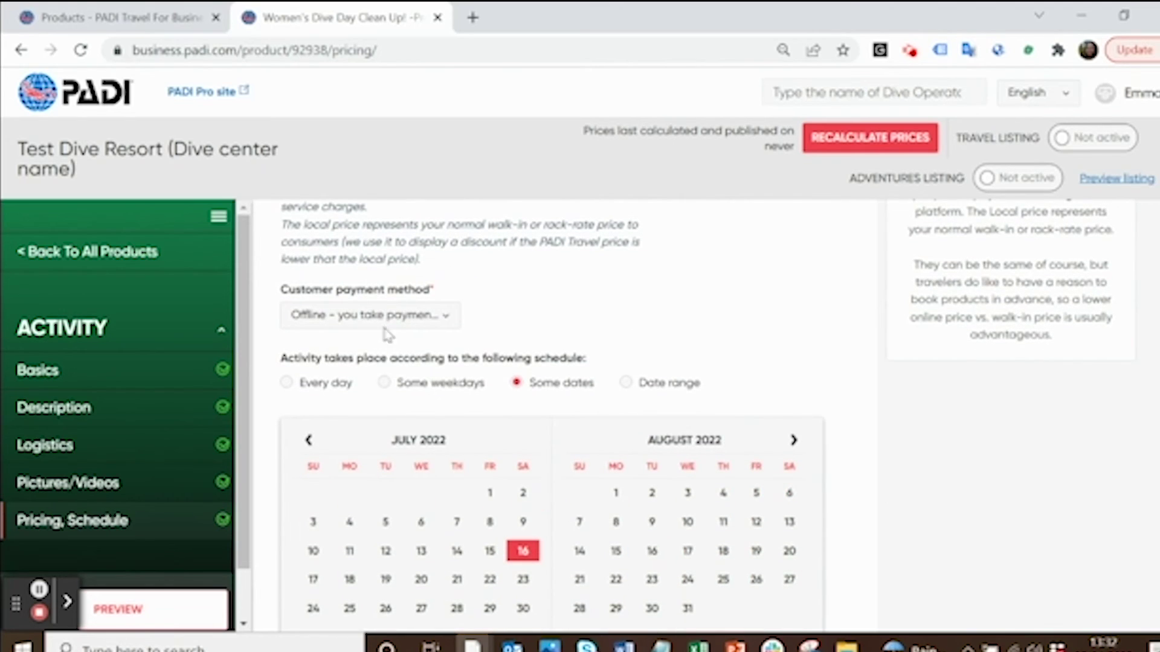
pyautogui.click(388, 315)
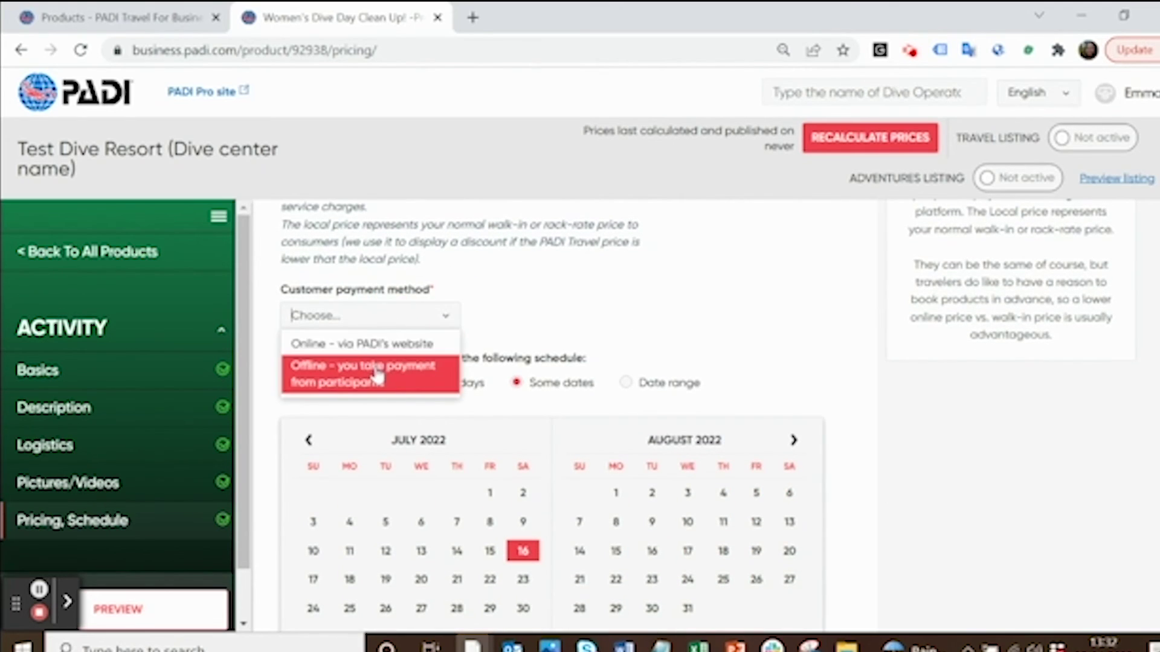
pyautogui.click(377, 376)
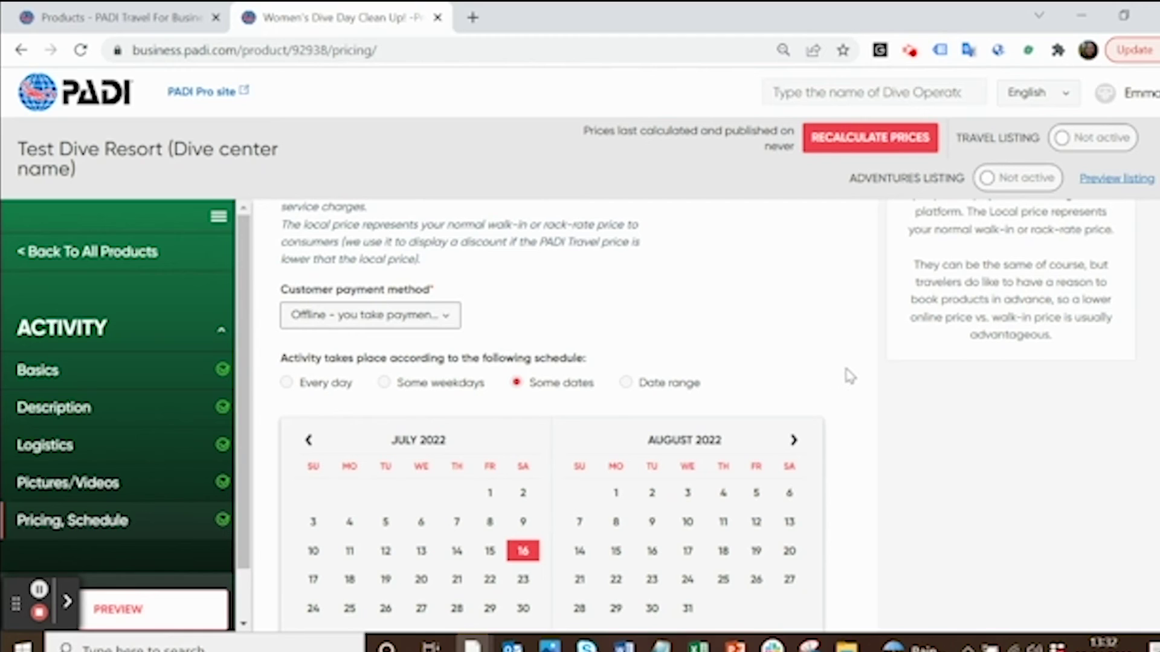
# - Confirm the July 16, 2022 09:00 start and 24-hour cancellation, then save pricing
pyautogui.scroll(-2, 849, 376)
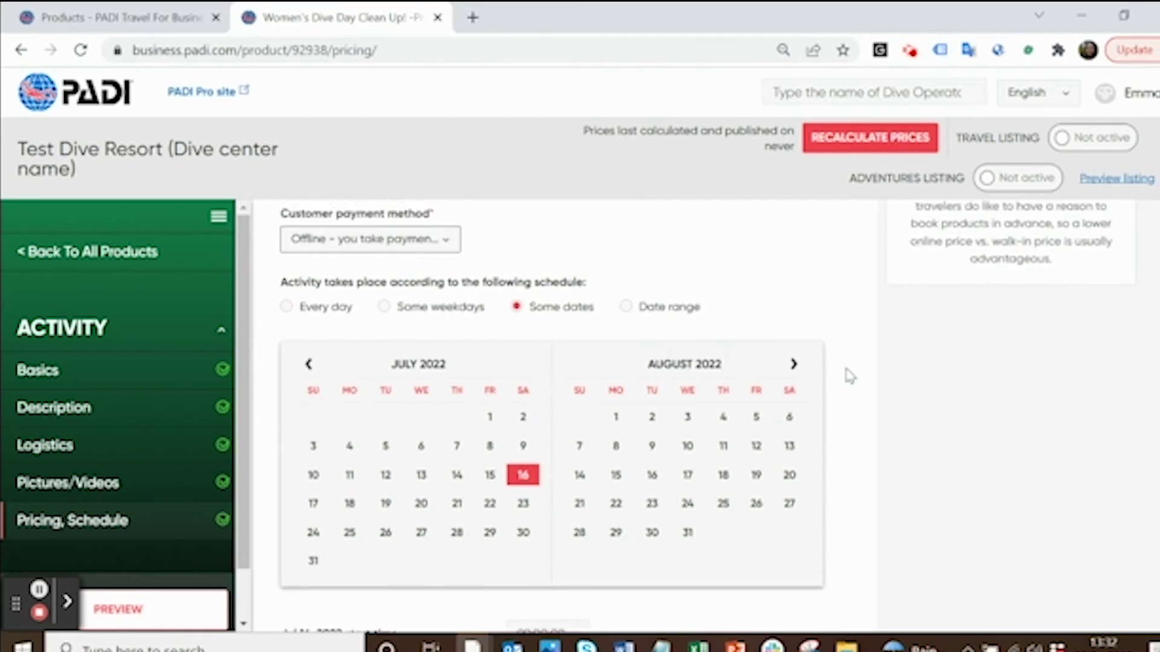
pyautogui.click(523, 381)
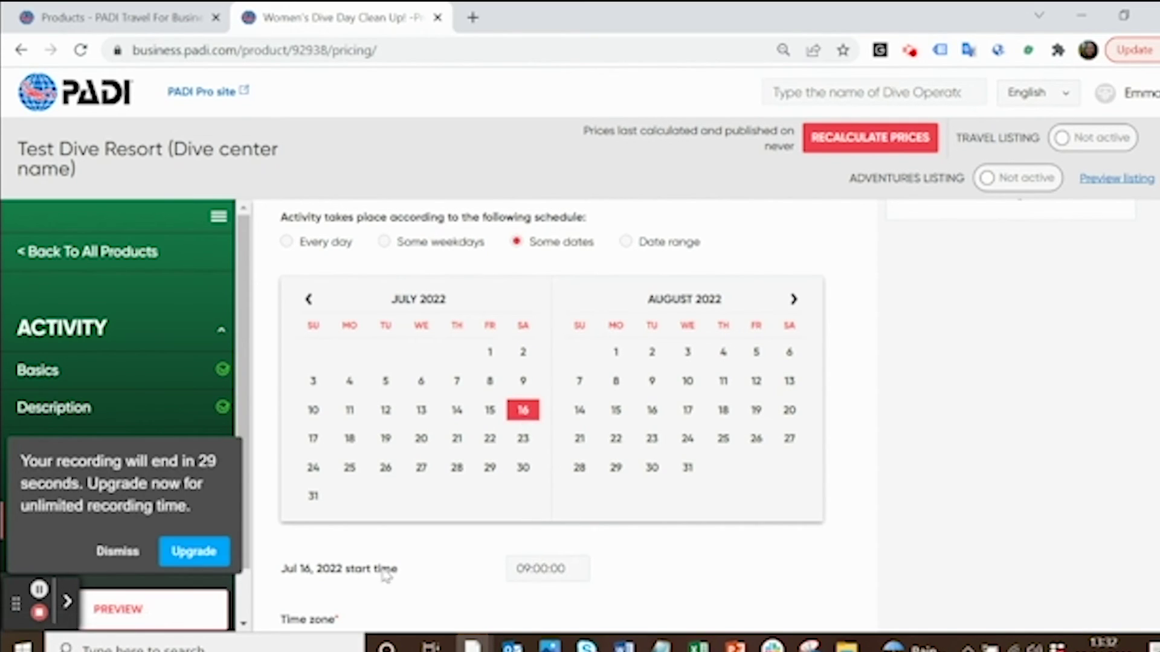
pyautogui.click(110, 552)
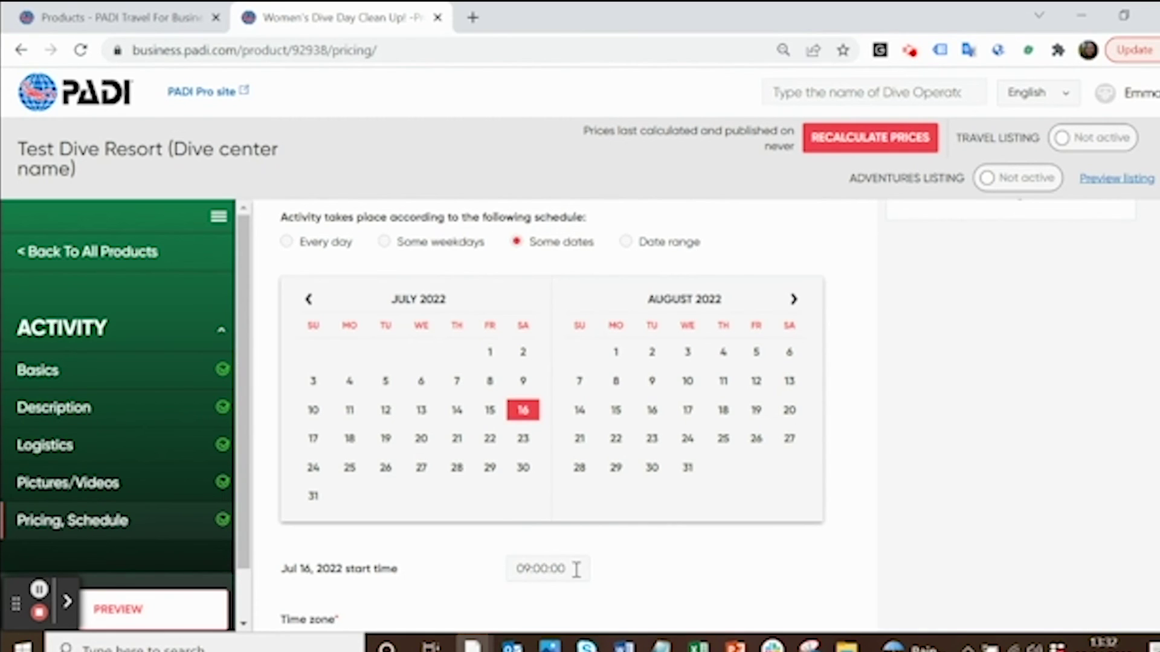
pyautogui.scroll(-5, 600, 580)
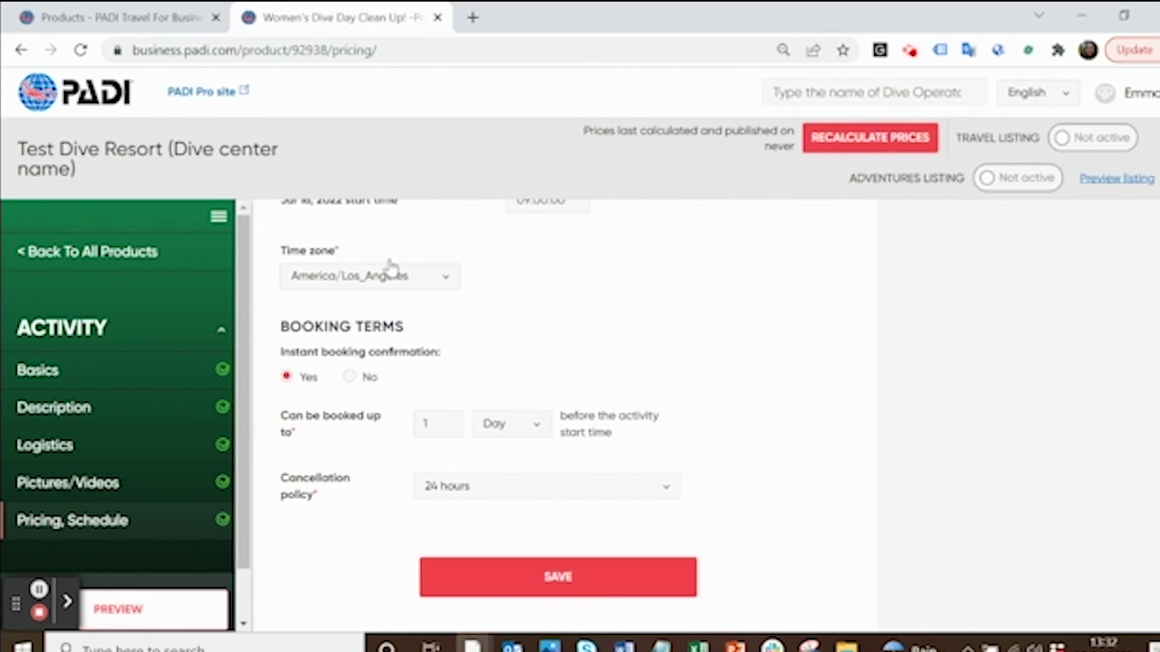
pyautogui.click(562, 598)
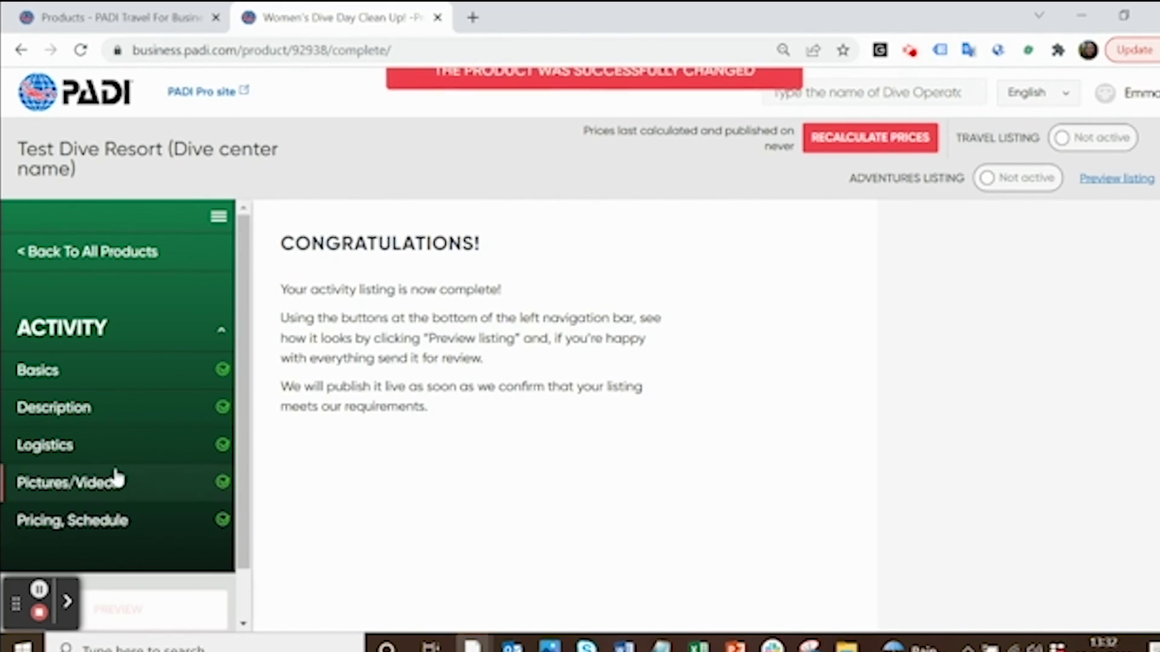
# - Change the activity status in the sidebar dropdown to In review
pyautogui.scroll(-1, 116, 479)
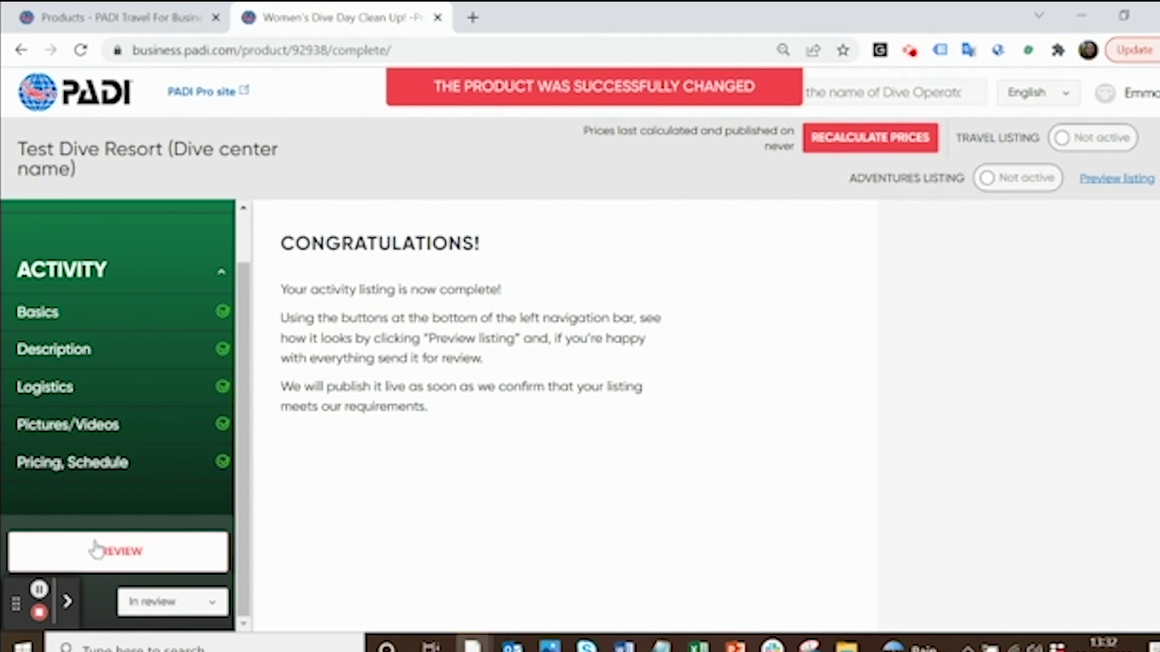
pyautogui.click(181, 602)
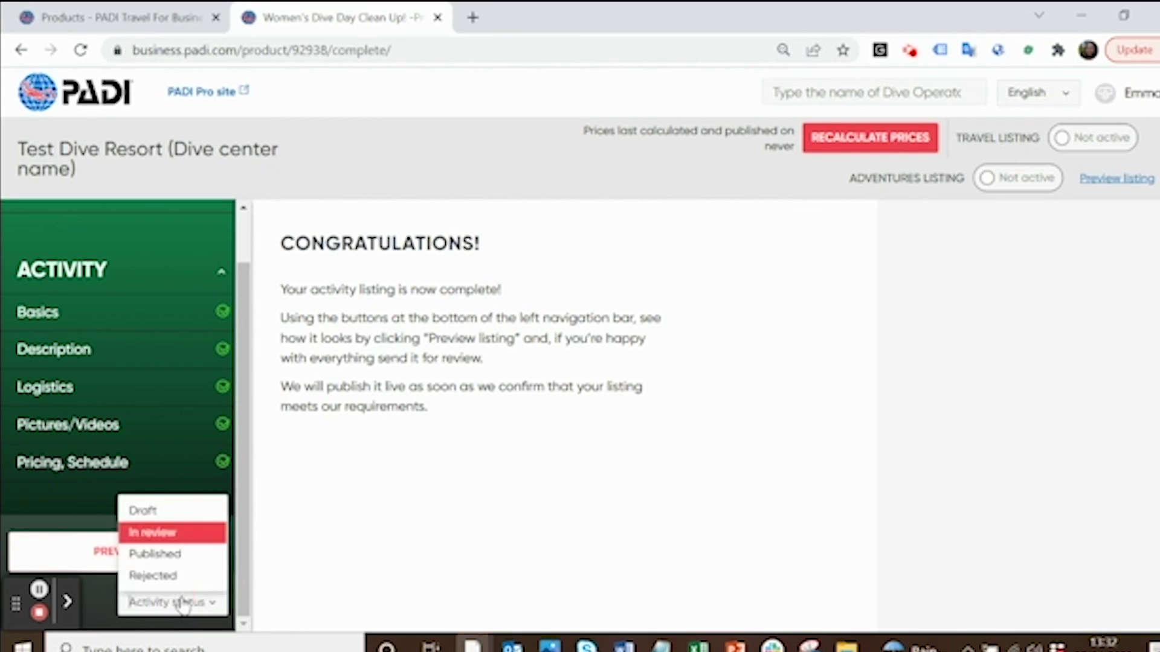
pyautogui.click(177, 536)
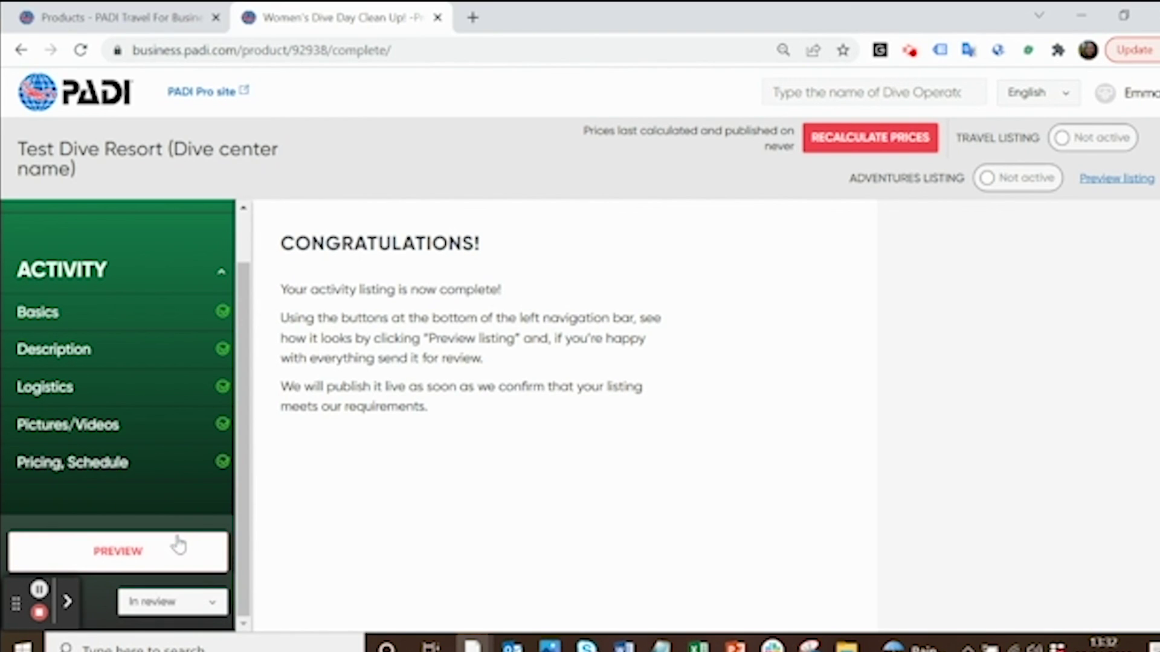